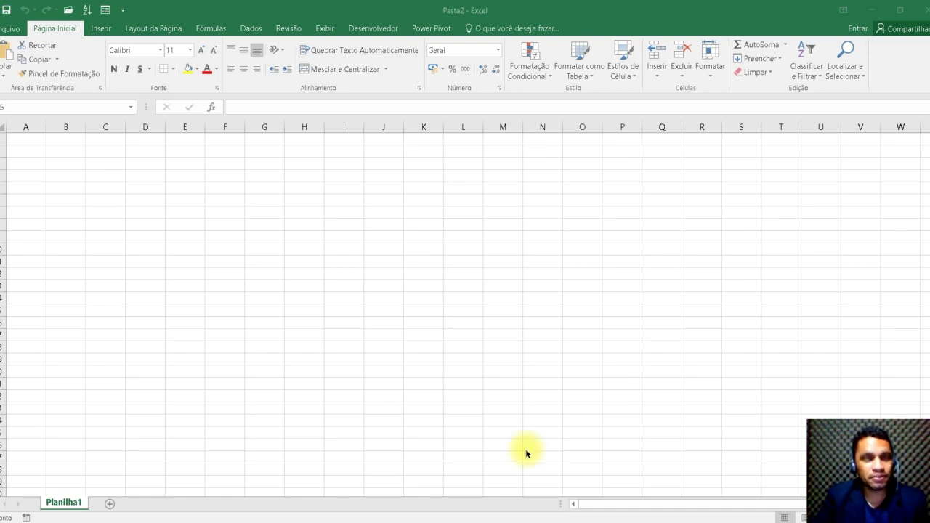
Enter the text Excel in cell D4 and Profissional in cell K4
{"action": "left_click", "coordinate": [146, 180]}
{"action": "left_click", "coordinate": [146, 179]}
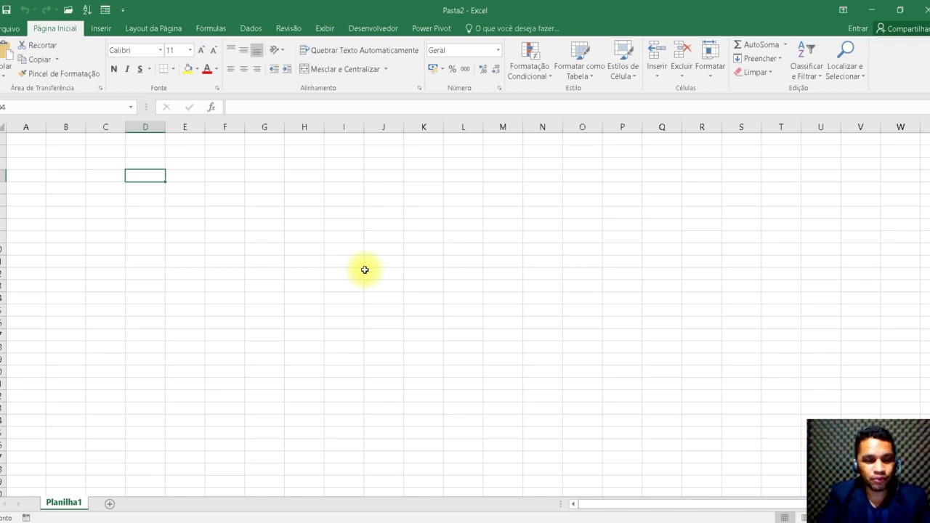
{"action": "type", "text": "Excel"}
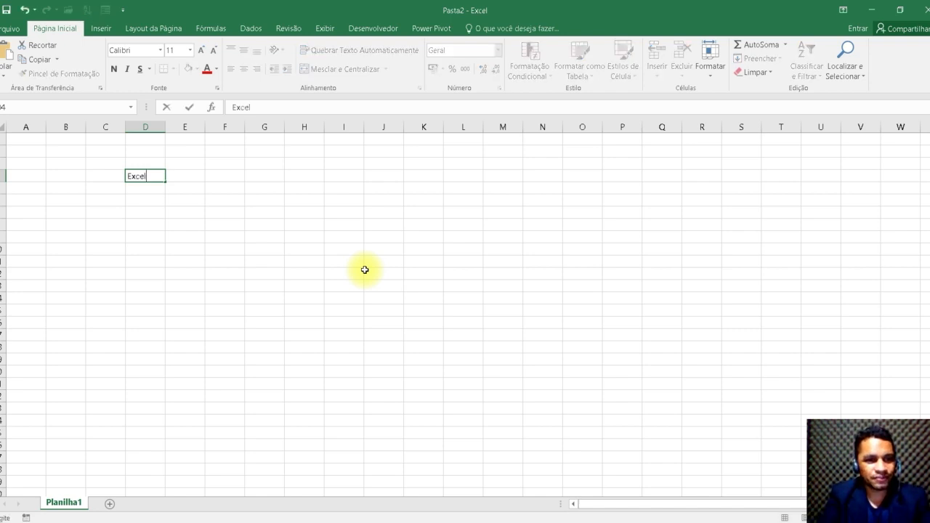
{"action": "key", "text": "Return"}
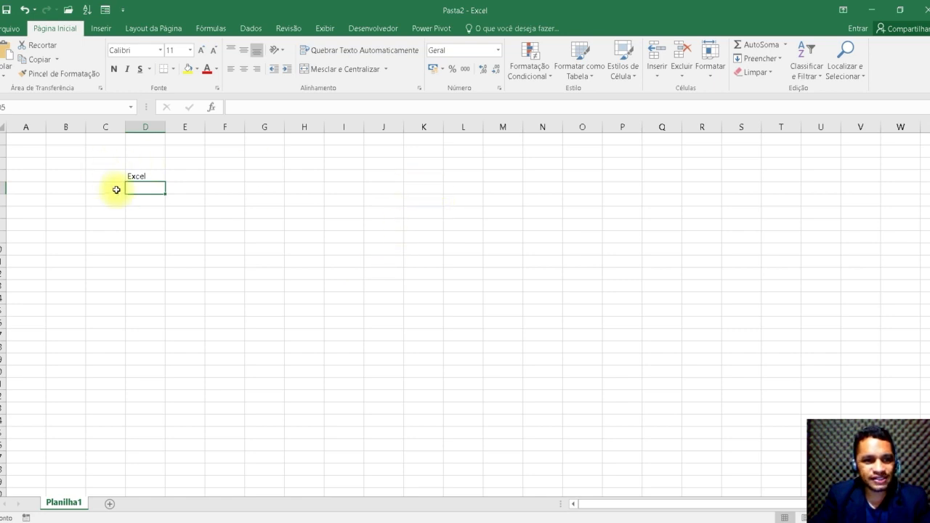
{"action": "left_click", "coordinate": [428, 177]}
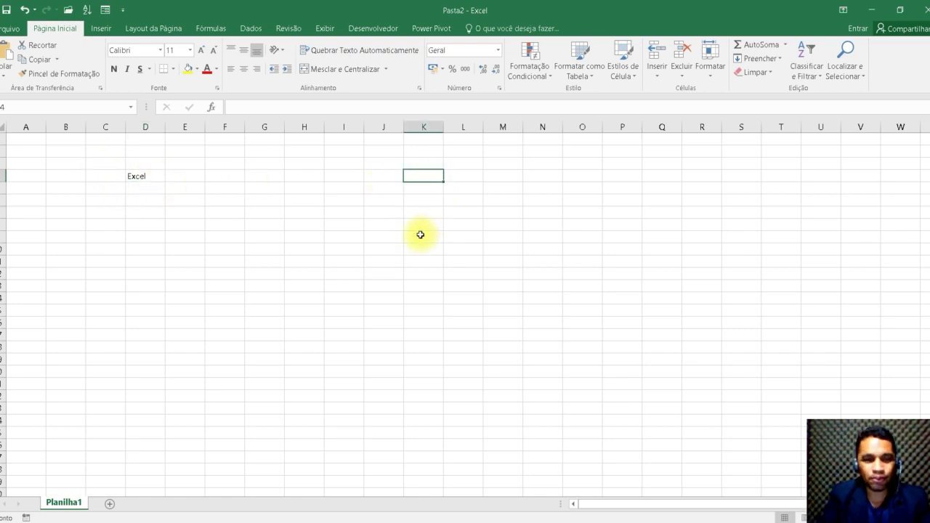
{"action": "type", "text": "Profissional"}
Join the texts of D4 and K4 in cell G10 with the formula =D4&K4
{"action": "left_click", "coordinate": [264, 249]}
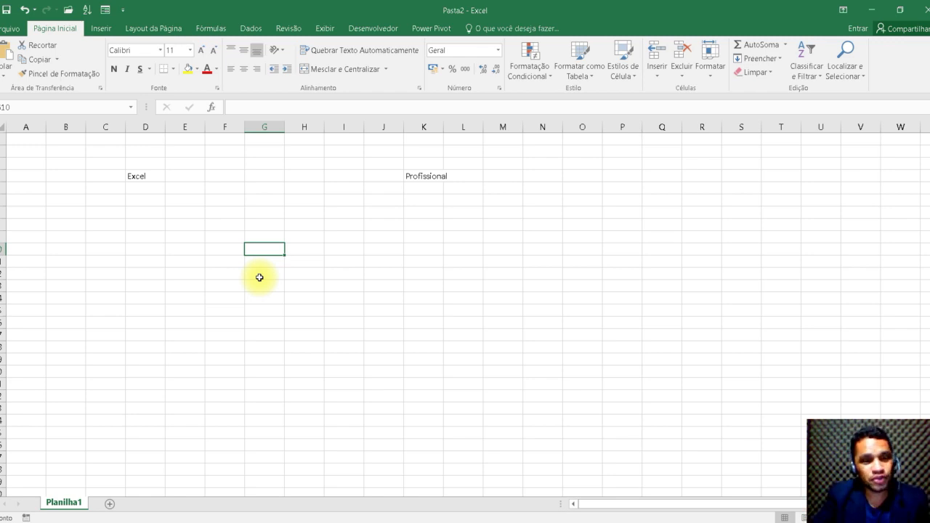
{"action": "type", "text": "="}
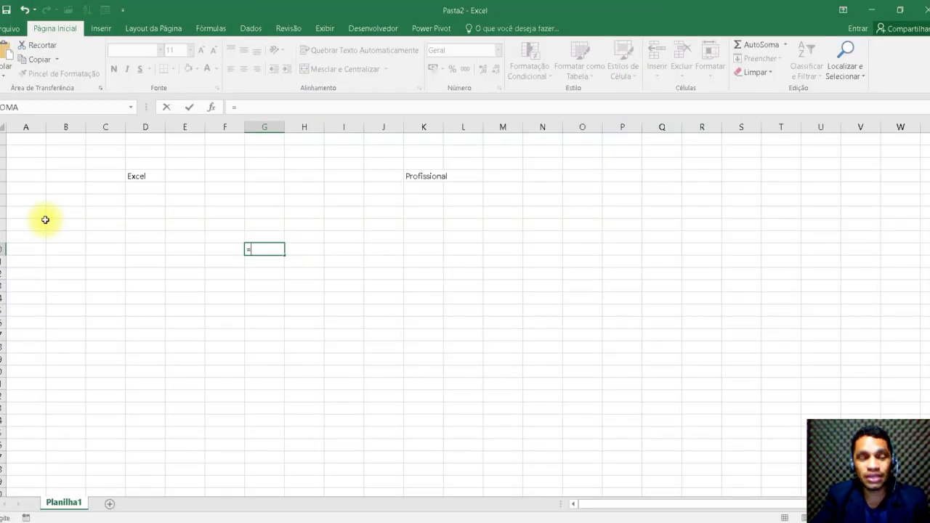
{"action": "left_click", "coordinate": [138, 177]}
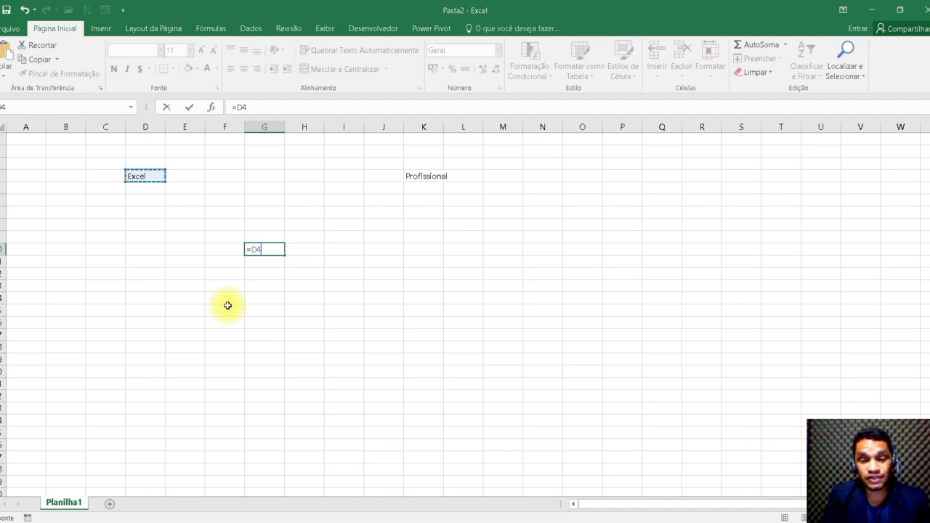
{"action": "type", "text": "&"}
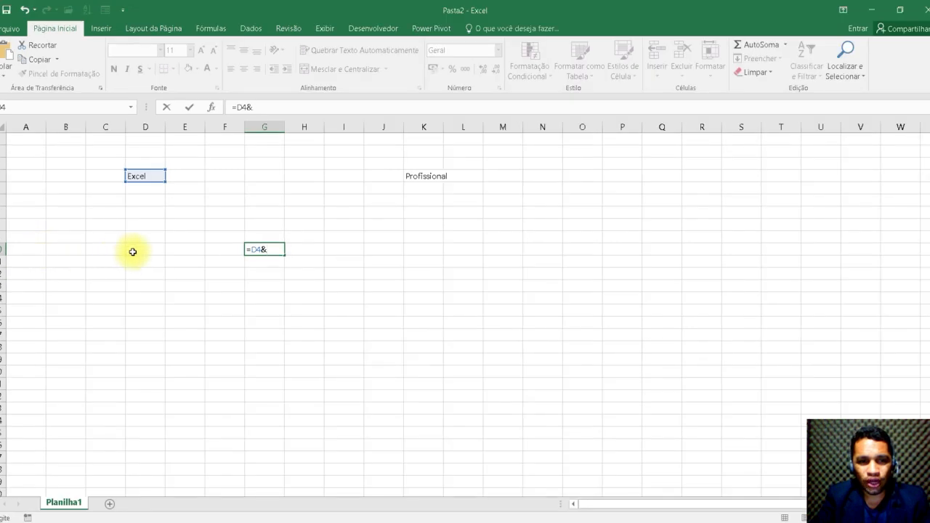
{"action": "left_click", "coordinate": [423, 177]}
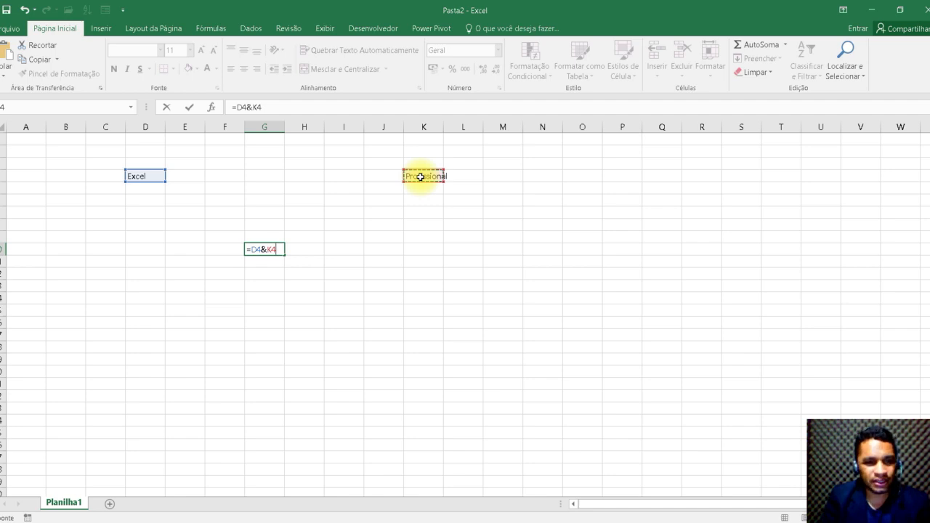
{"action": "key", "text": "Return"}
{"action": "scroll", "coordinate": [305, 238], "scroll_direction": "up", "scroll_amount": 3}
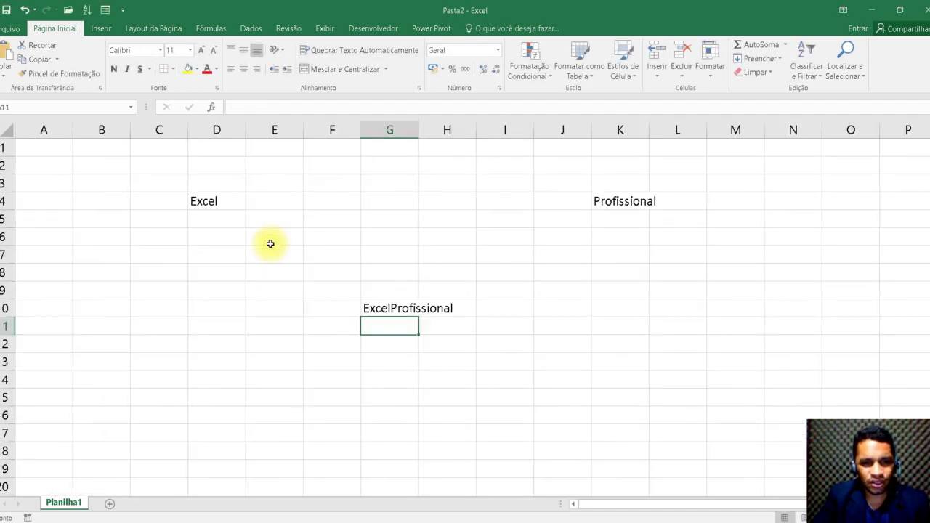
{"action": "left_click", "coordinate": [406, 308]}
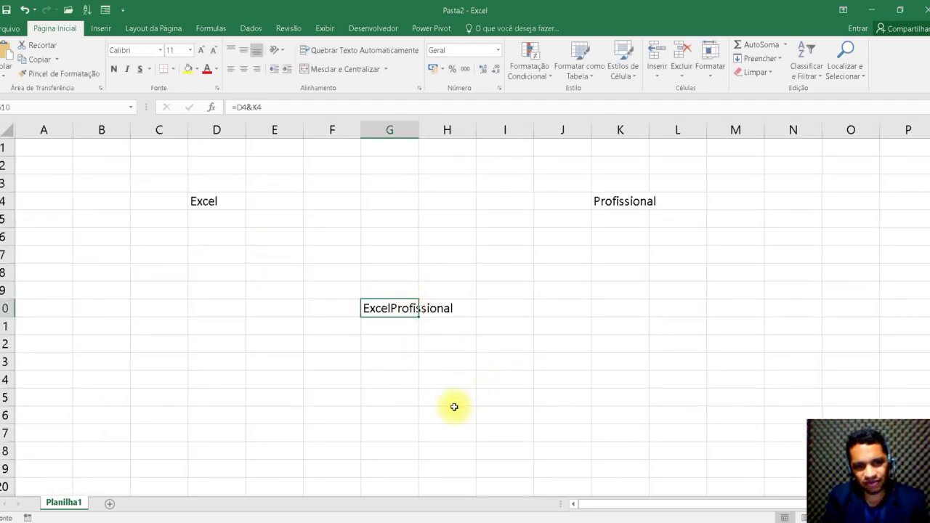
{"action": "left_click", "coordinate": [454, 407]}
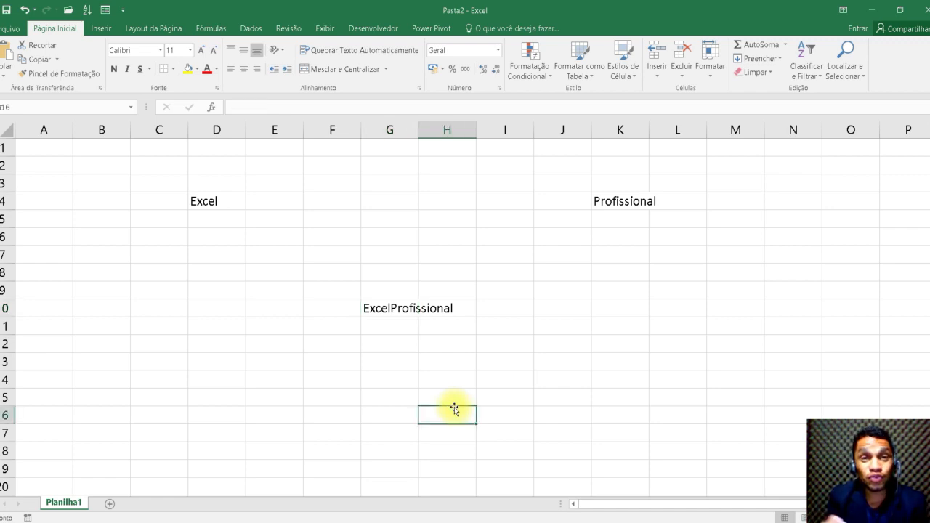
Extend the formula in G10 with an empty text string between the two references, making it =D4&""&K4
{"action": "left_click", "coordinate": [399, 308]}
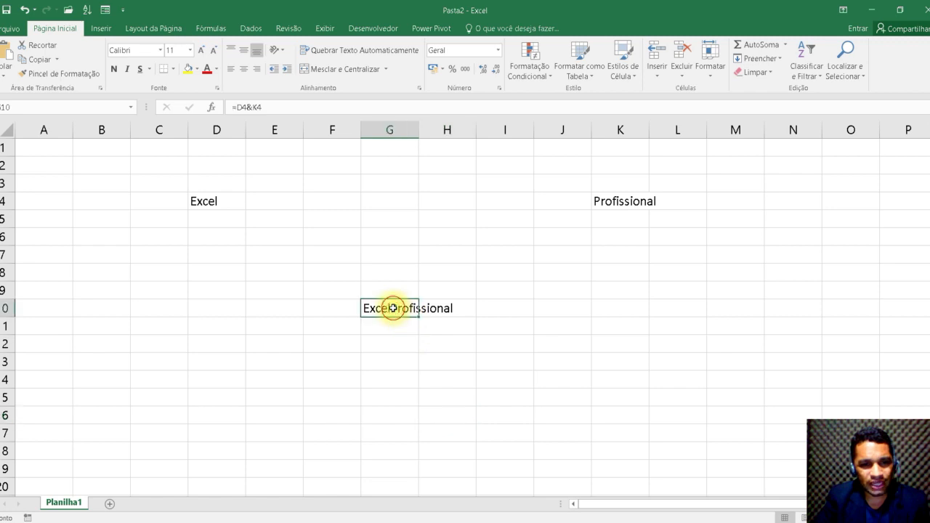
{"action": "key", "text": "F2"}
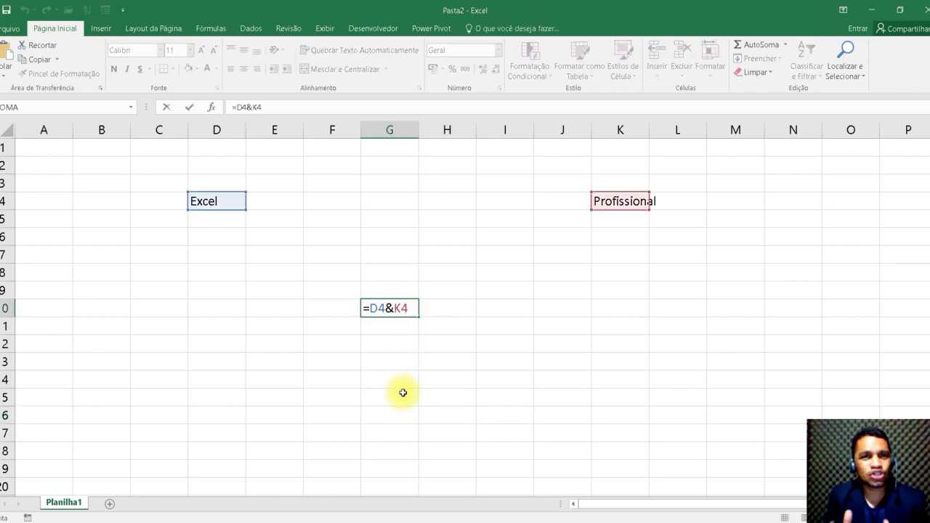
{"action": "key", "text": "Left"}
{"action": "key", "text": "Left"}
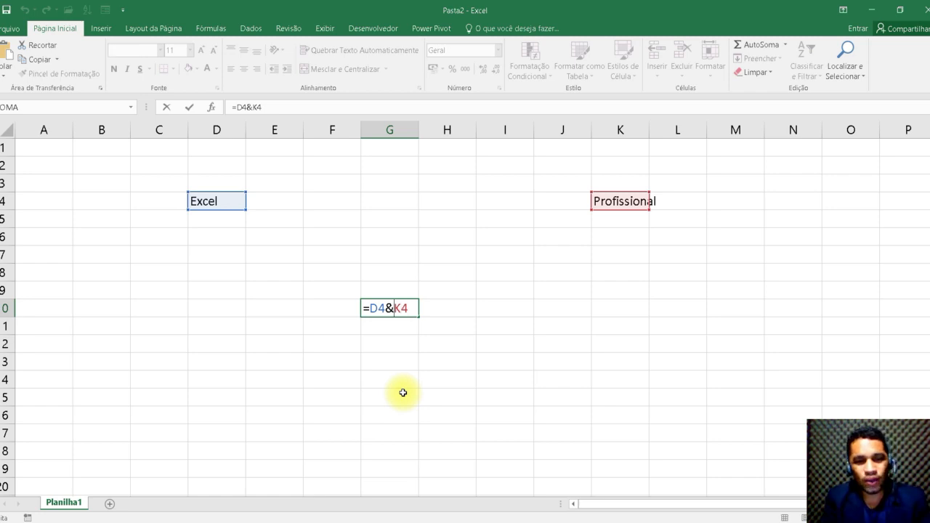
{"action": "type", "text": "\"\""}
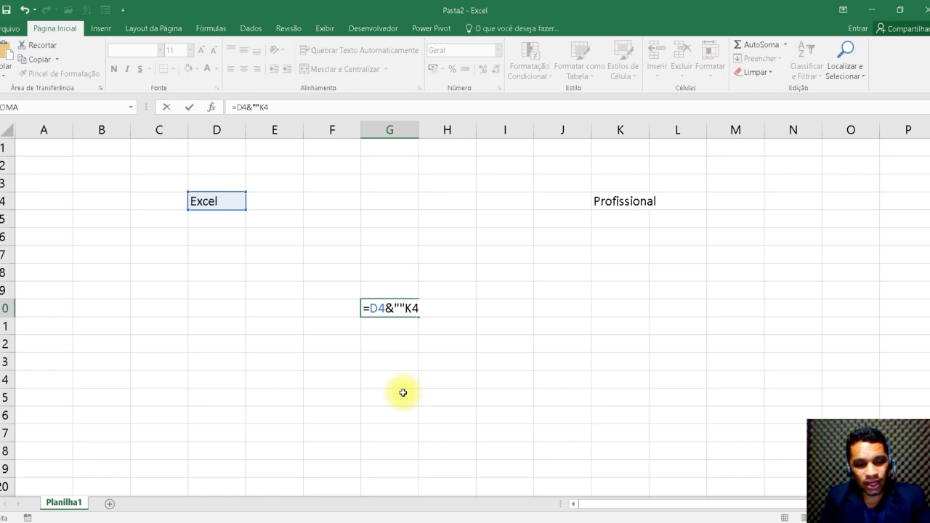
{"action": "type", "text": "&"}
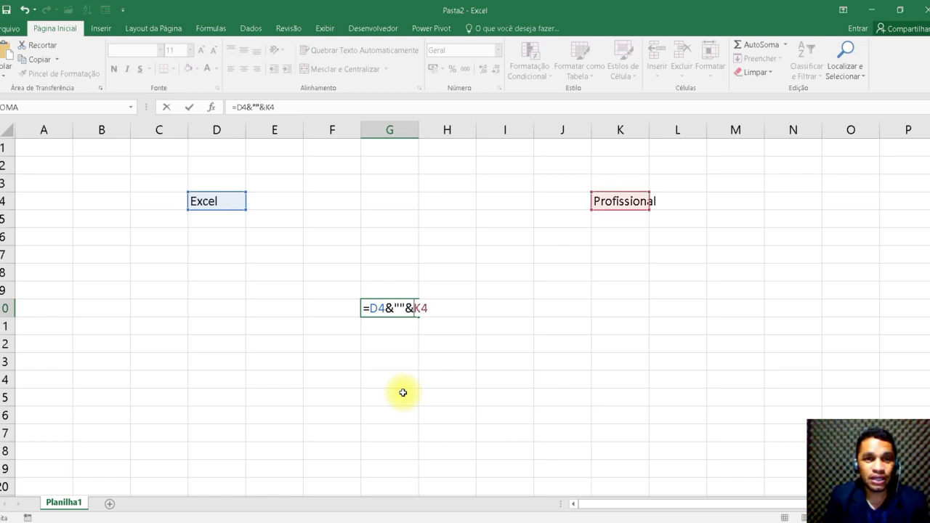
{"action": "key", "text": "Return"}
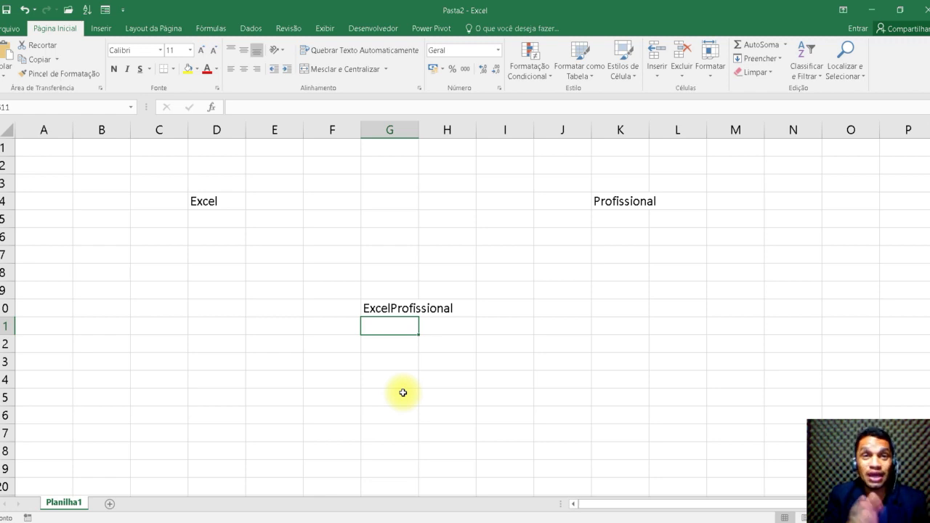
Insert a space between the quotation marks in the G10 formula, making it =D4&" "&K4
{"action": "double_click", "coordinate": [384, 310]}
{"action": "left_click", "coordinate": [397, 308]}
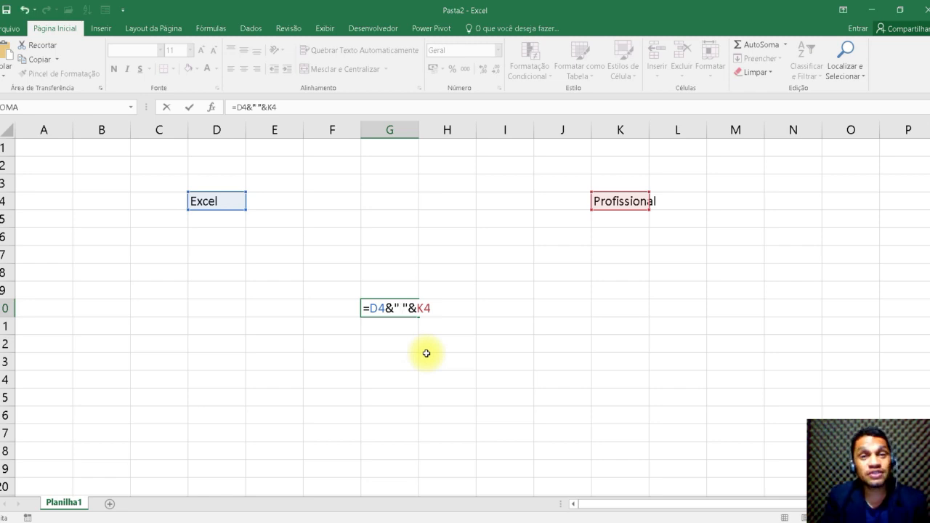
{"action": "key", "text": "Return"}
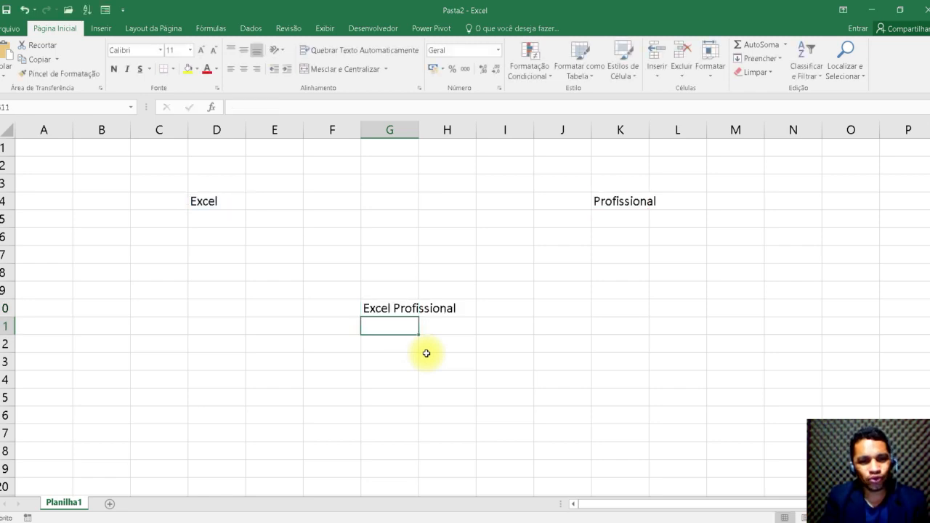
Replace the text in K4 with Profissionalizante and review the joining formula in G10
{"action": "left_click", "coordinate": [617, 201]}
{"action": "type", "text": "Profissionalizante"}
{"action": "key", "text": "Return"}
{"action": "left_click", "coordinate": [393, 308]}
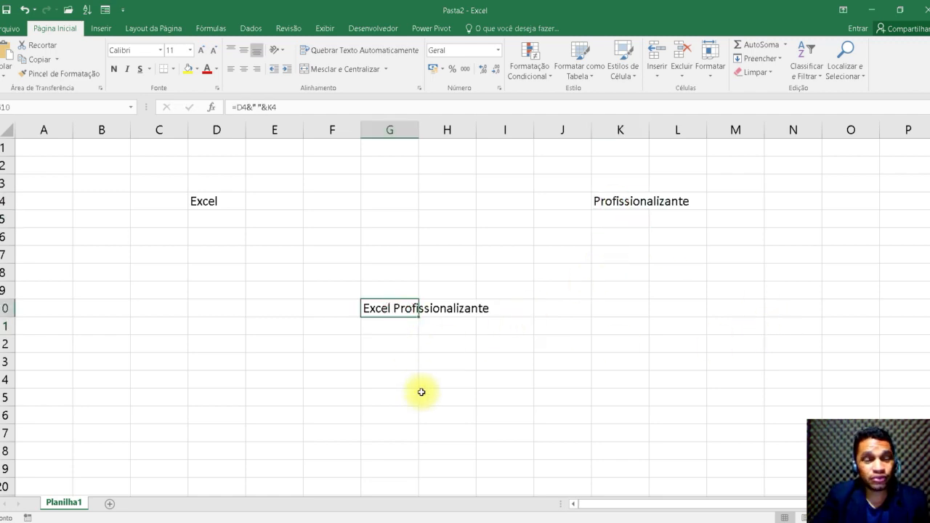
{"action": "double_click", "coordinate": [390, 308]}
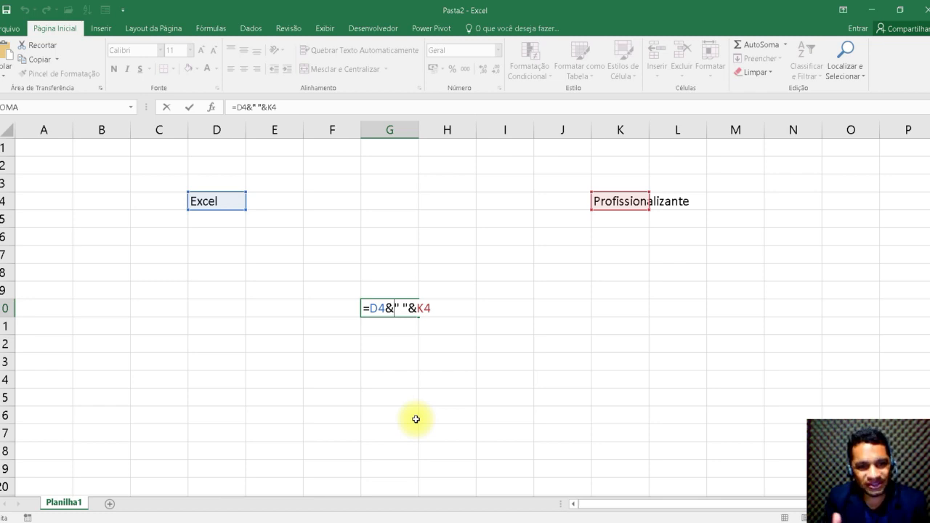
{"action": "key", "text": "Return"}
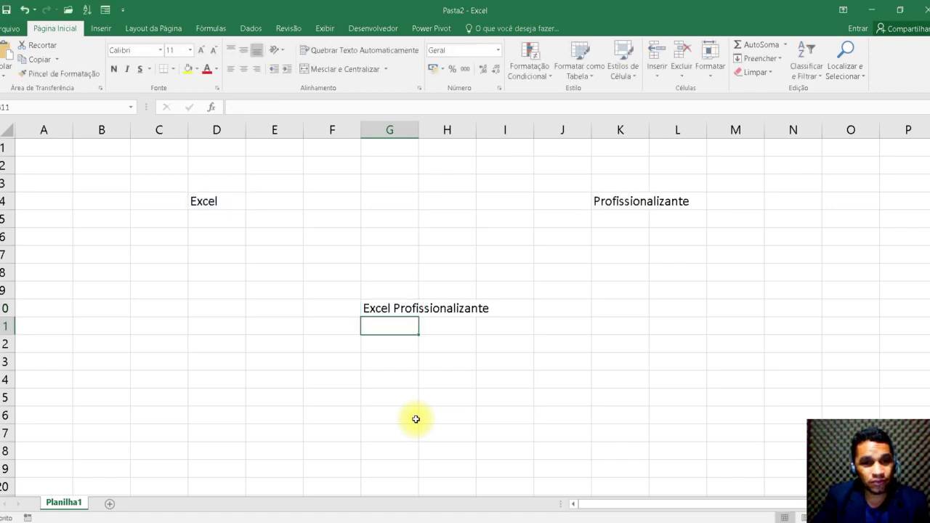
{"action": "left_click", "coordinate": [294, 347]}
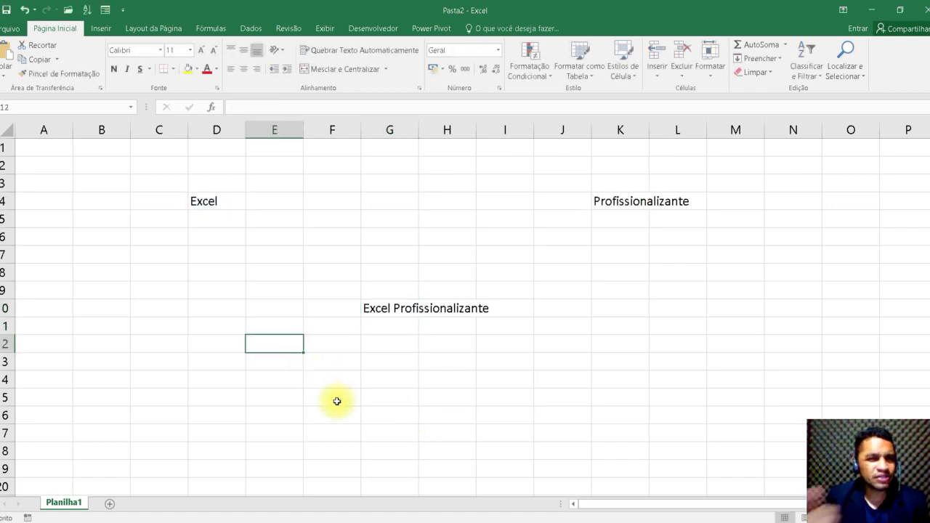
Enter the numbers 100 in cell K7 and 101 in cell K8
{"action": "left_click", "coordinate": [618, 259]}
{"action": "type", "text": "100"}
{"action": "key", "text": "Return"}
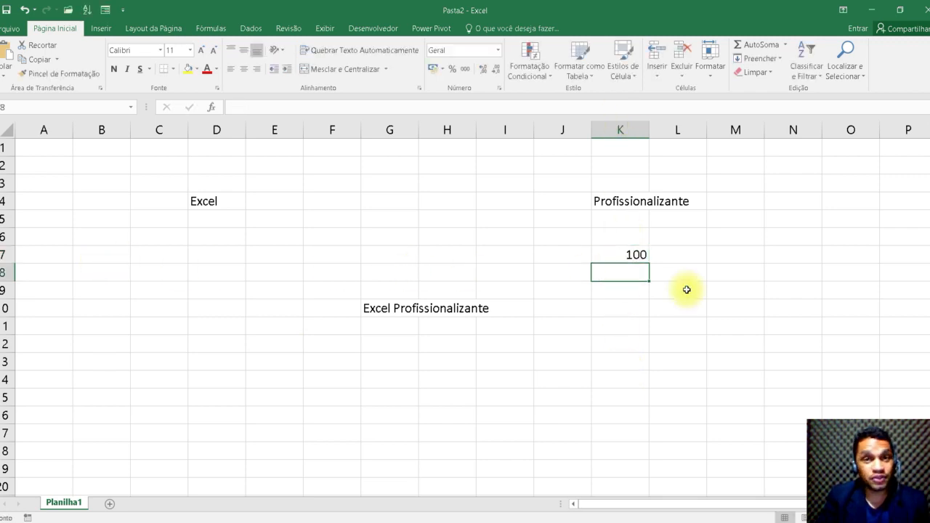
{"action": "type", "text": "101"}
{"action": "key", "text": "Return"}
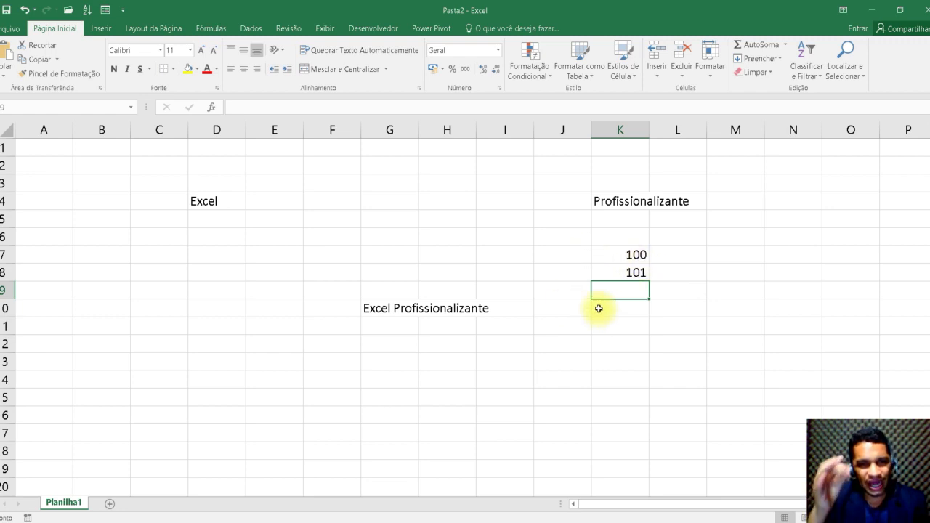
Continue the number series from K7:K8 down to cell K15
{"action": "left_click", "coordinate": [608, 259]}
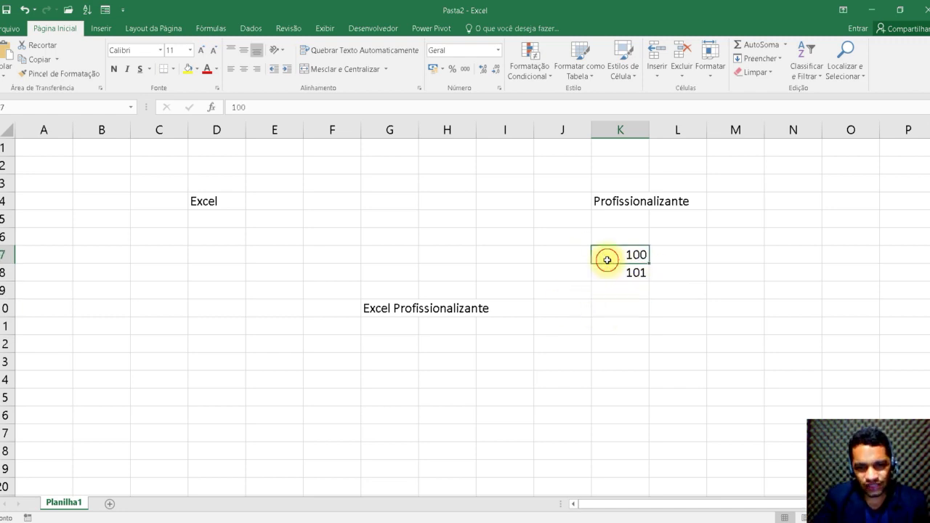
{"action": "left_click_drag", "start_coordinate": [608, 260], "coordinate": [606, 281]}
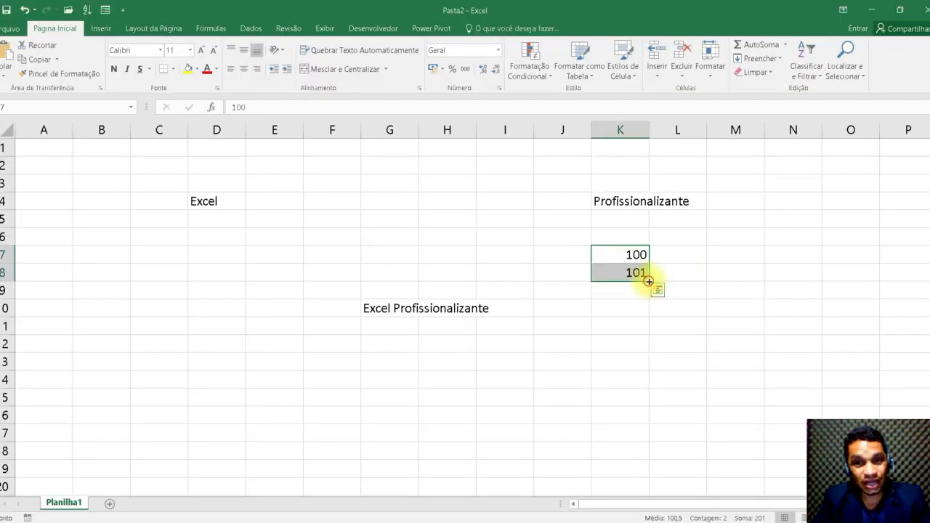
{"action": "left_click_drag", "start_coordinate": [646, 279], "coordinate": [647, 375]}
{"action": "left_click_drag", "start_coordinate": [648, 336], "coordinate": [641, 417]}
Sum the numbers in cell K16 with =SOMA(K7:K15) and make that cell bold
{"action": "left_click", "coordinate": [619, 415]}
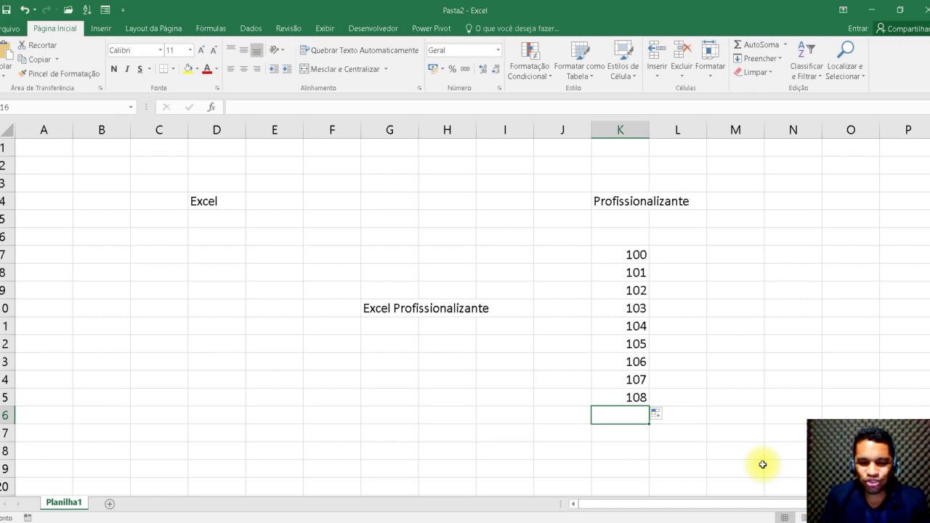
{"action": "key", "text": "alt+equal"}
{"action": "key", "text": "F2"}
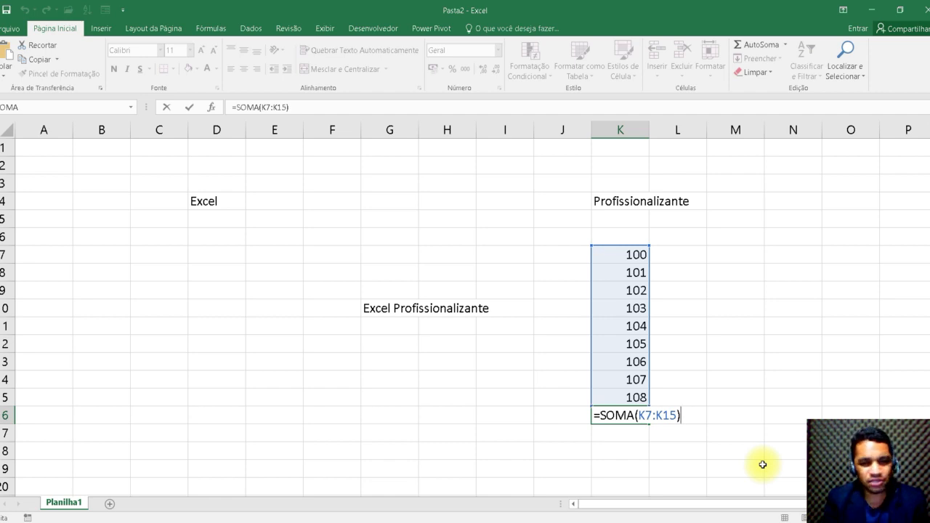
{"action": "key", "text": "Return"}
{"action": "left_click", "coordinate": [618, 415]}
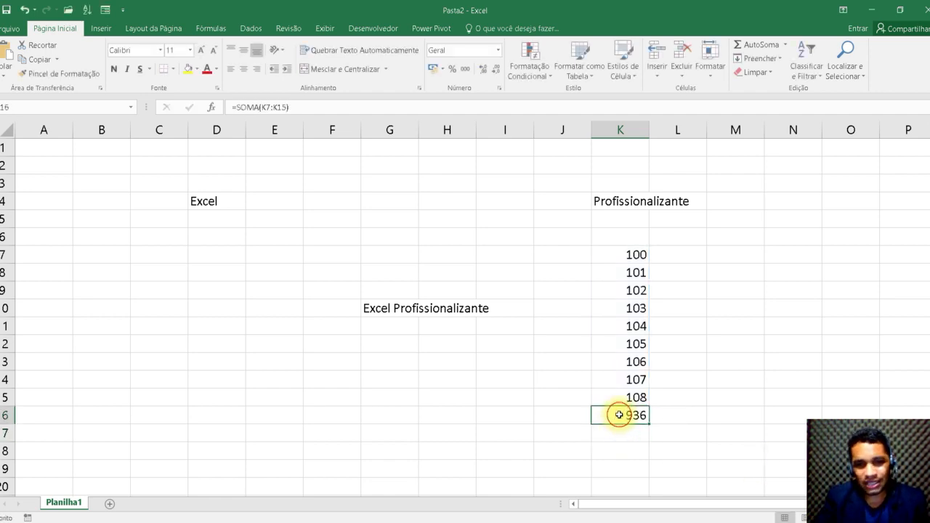
{"action": "left_click", "coordinate": [114, 69]}
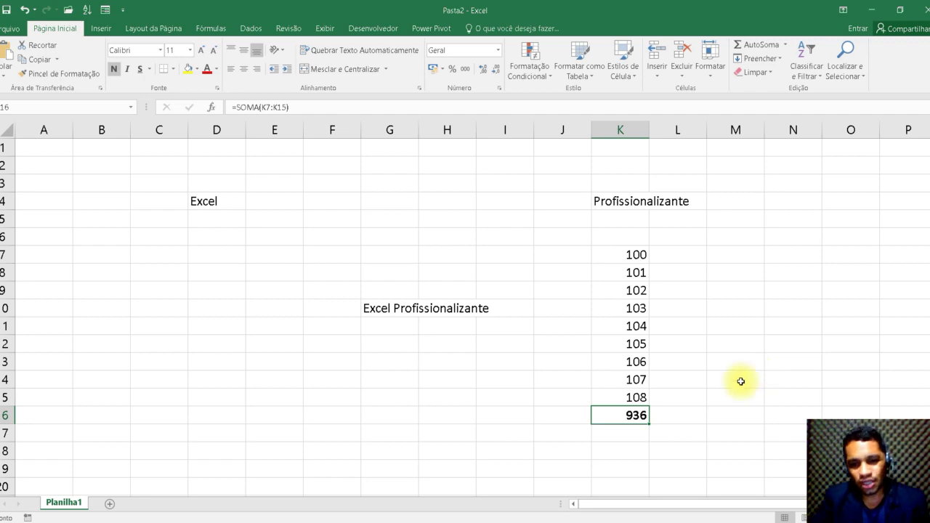
Add the label "Total: " before the sum in K16 by joining them as ="Total: "&SOMA(K7:K15)
{"action": "left_click", "coordinate": [609, 416]}
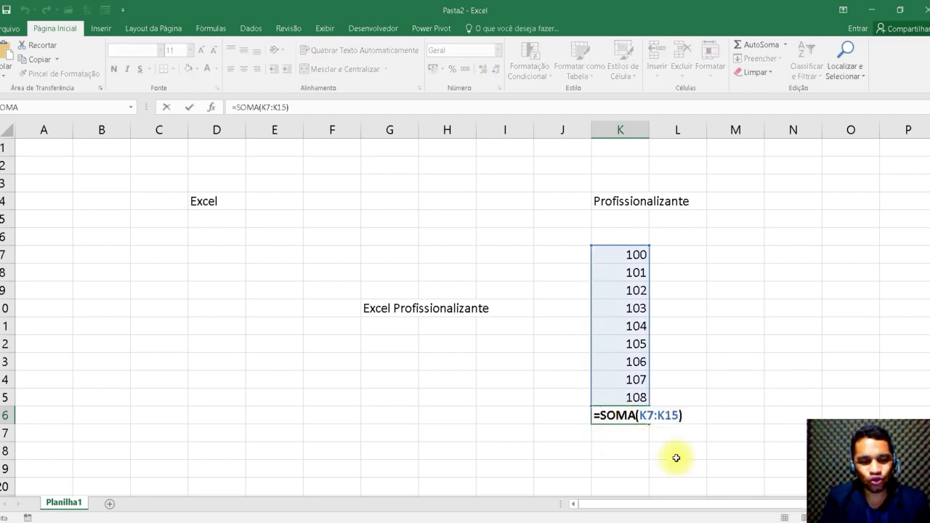
{"action": "type", "text": "\"T"}
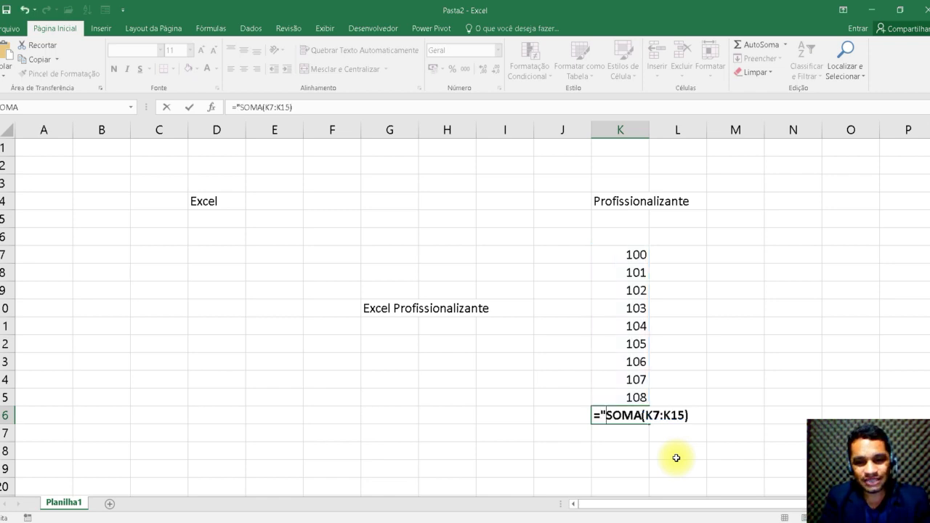
{"action": "type", "text": "otal:"}
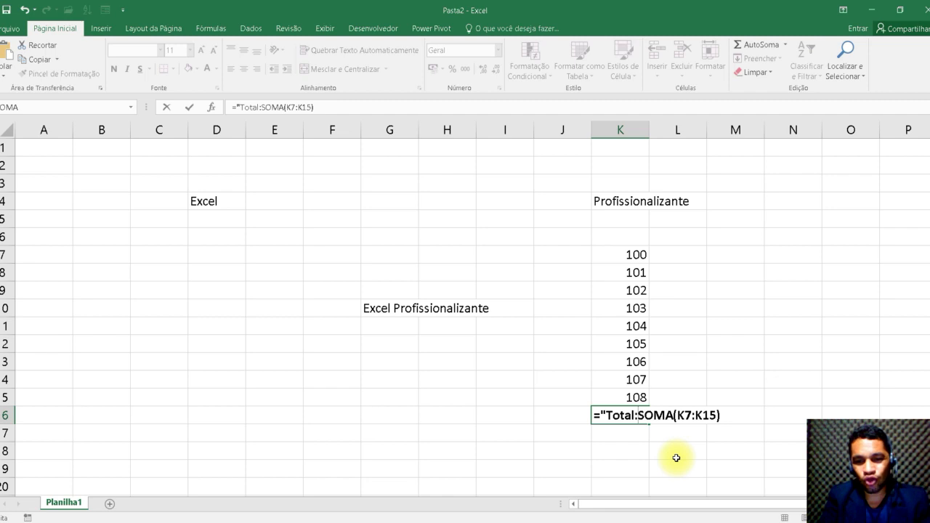
{"action": "type", "text": "\""}
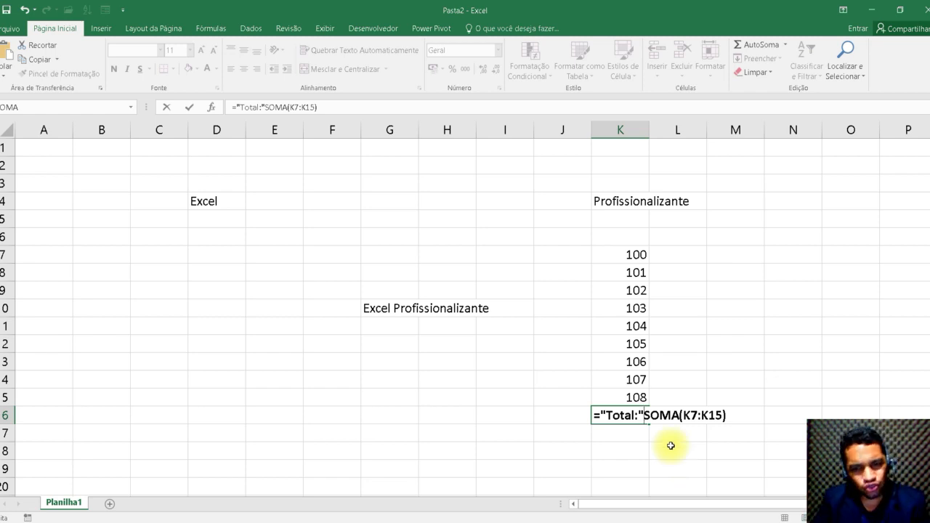
{"action": "left_click", "coordinate": [637, 415]}
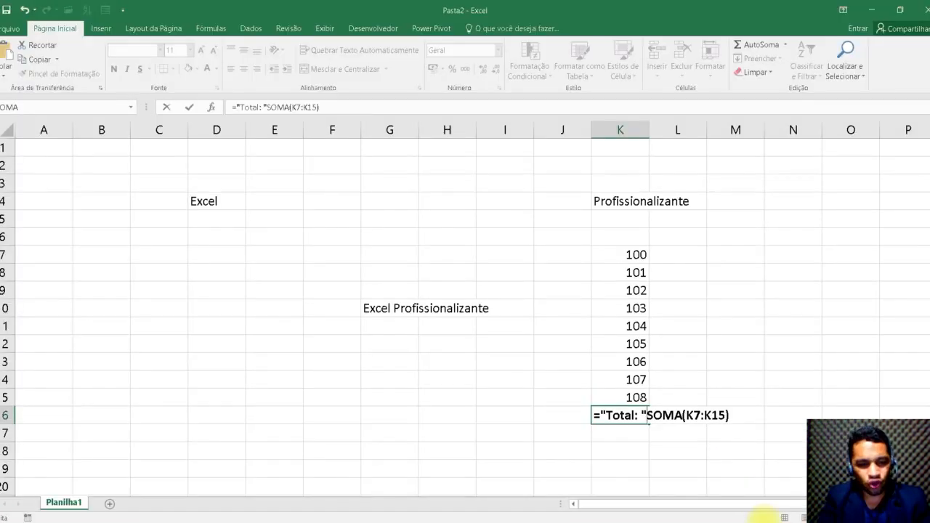
{"action": "type", "text": "&"}
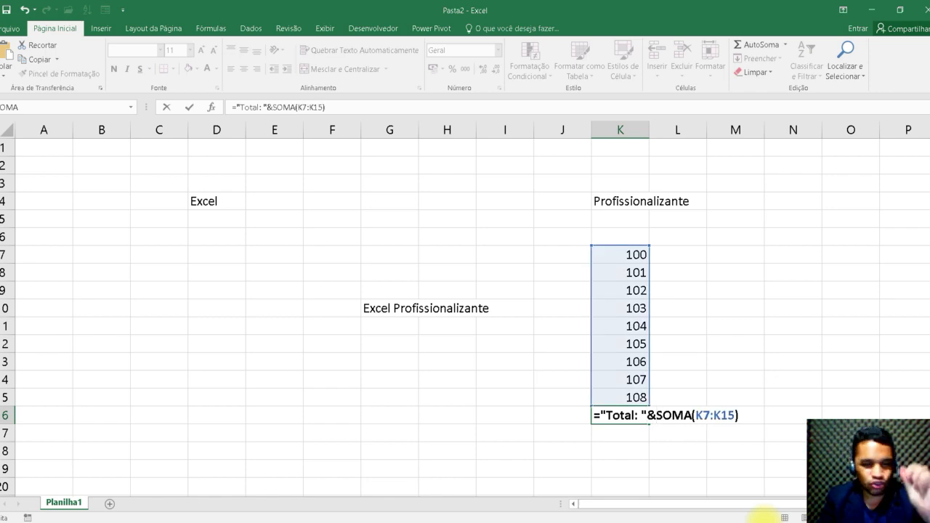
{"action": "key", "text": "Return"}
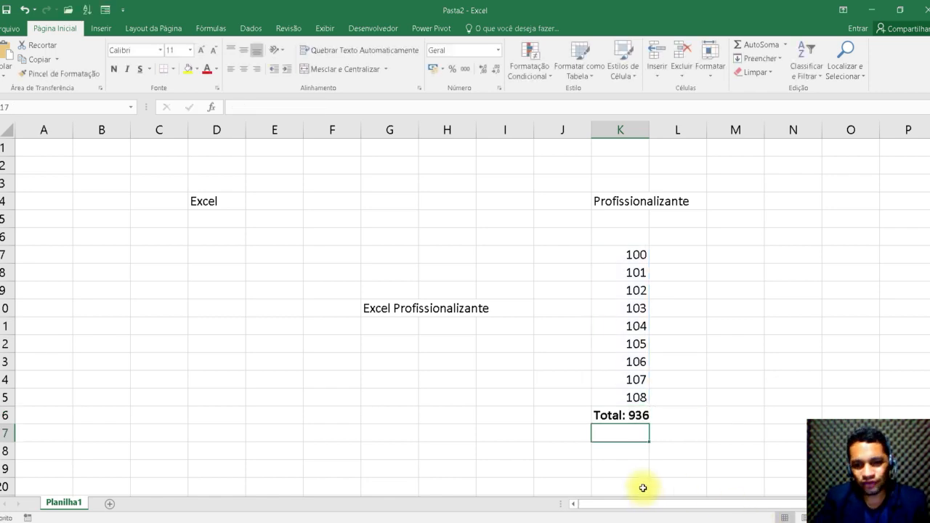
Review the formula in K16 that joins the label with the sum, leaving it as it is
{"action": "left_click", "coordinate": [624, 415]}
{"action": "double_click", "coordinate": [625, 415]}
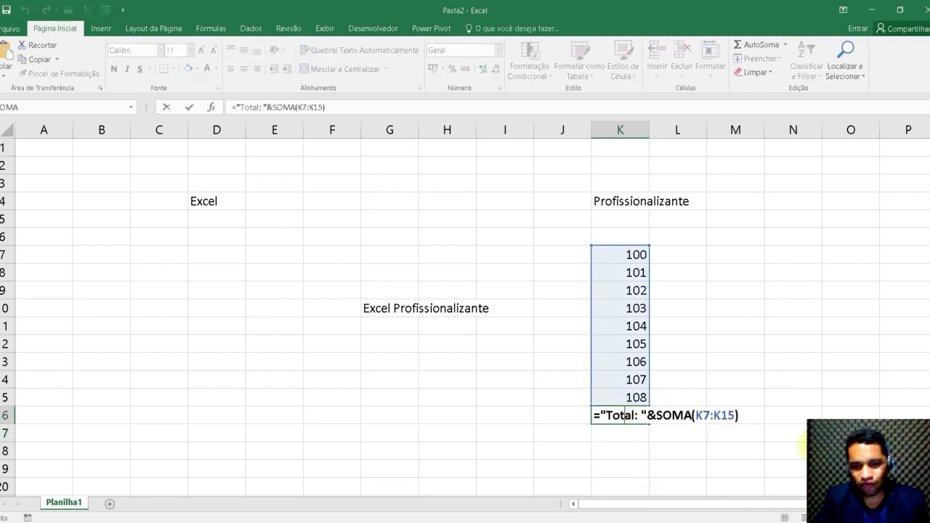
{"action": "left_click", "coordinate": [751, 415]}
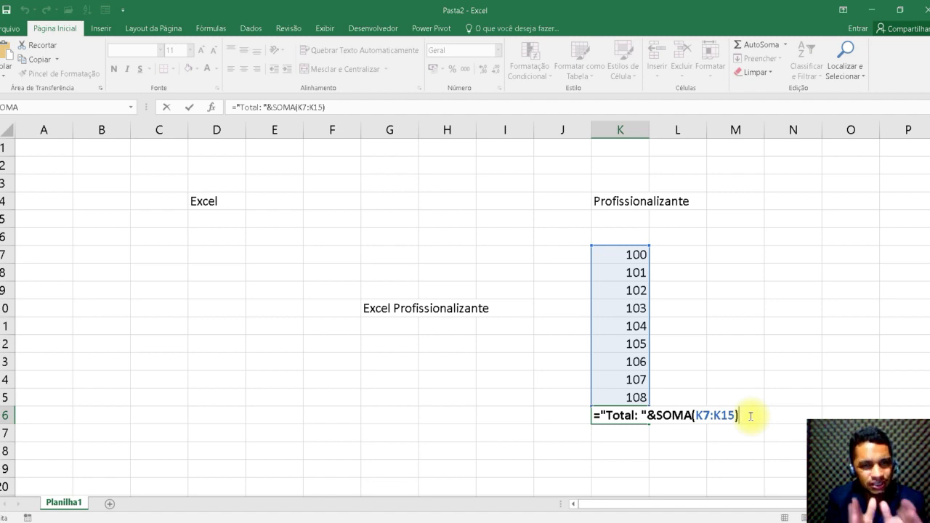
{"action": "key", "text": "Return"}
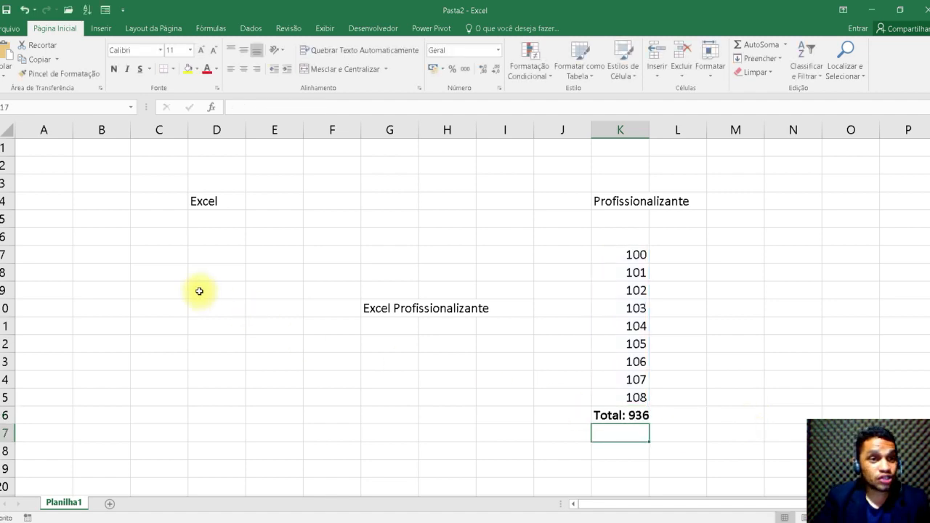
Enter today's date in cell B1 with the formula =HOJE()
{"action": "left_click", "coordinate": [102, 147]}
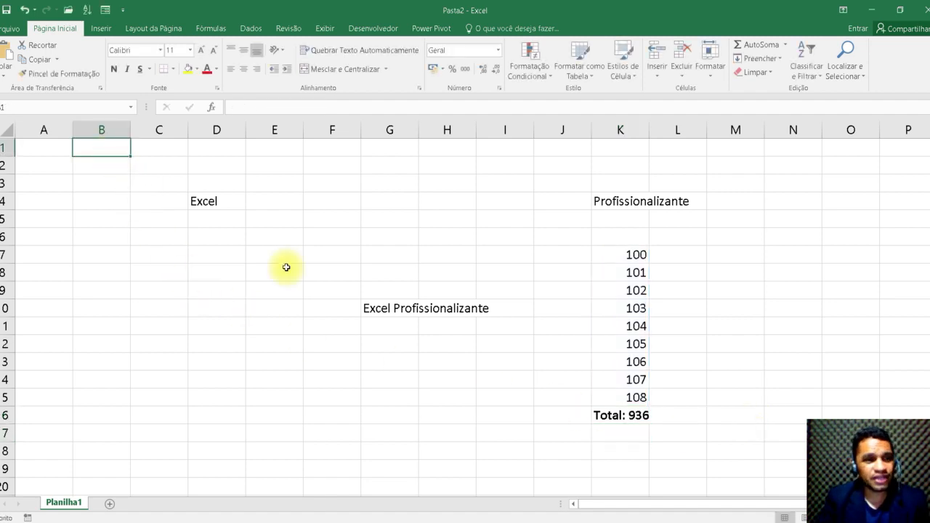
{"action": "type", "text": "="}
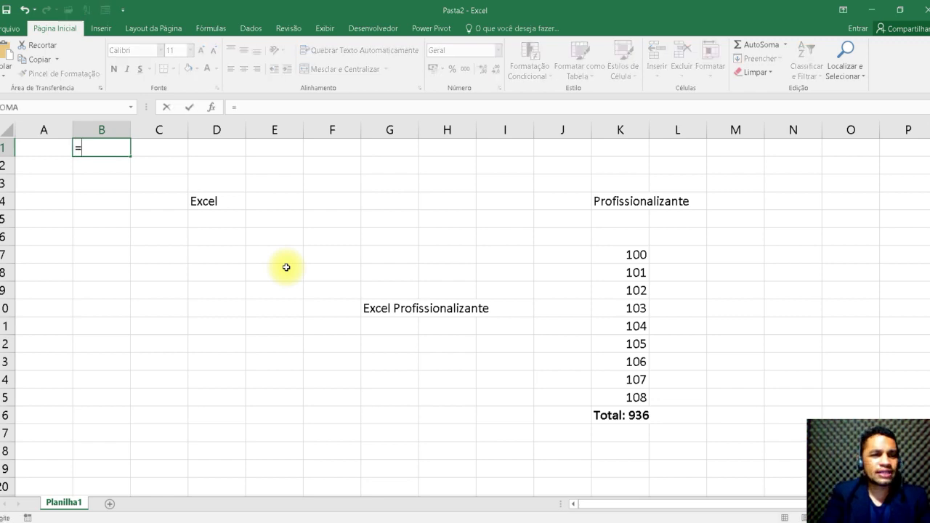
{"action": "type", "text": "hoje()"}
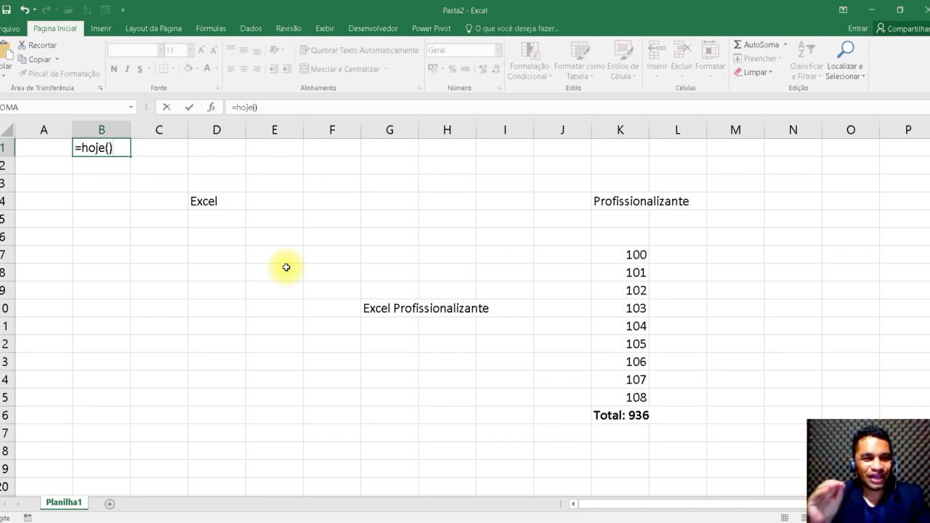
{"action": "key", "text": "Return"}
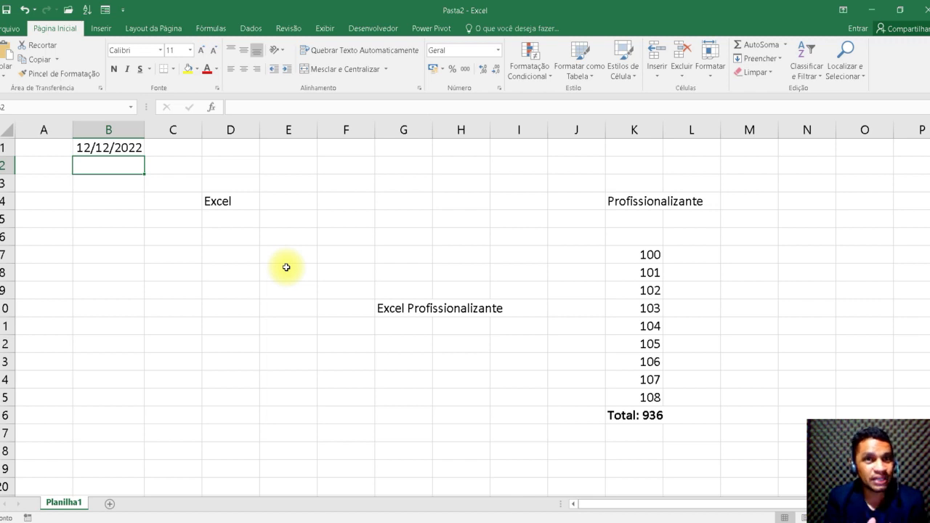
{"action": "key", "text": "Up"}
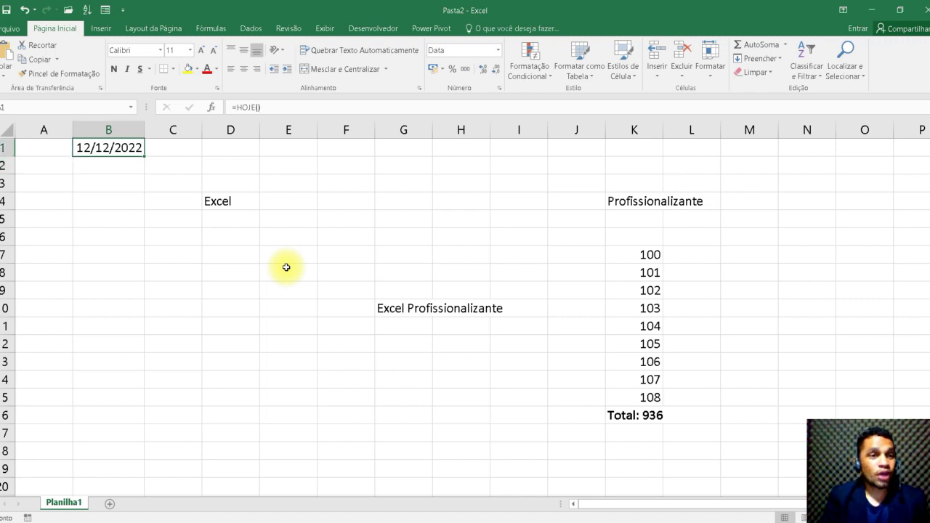
Extract the two-digit day from the date into cell B2 with =TEXTO(B1;"dd")
{"action": "key", "text": "Down"}
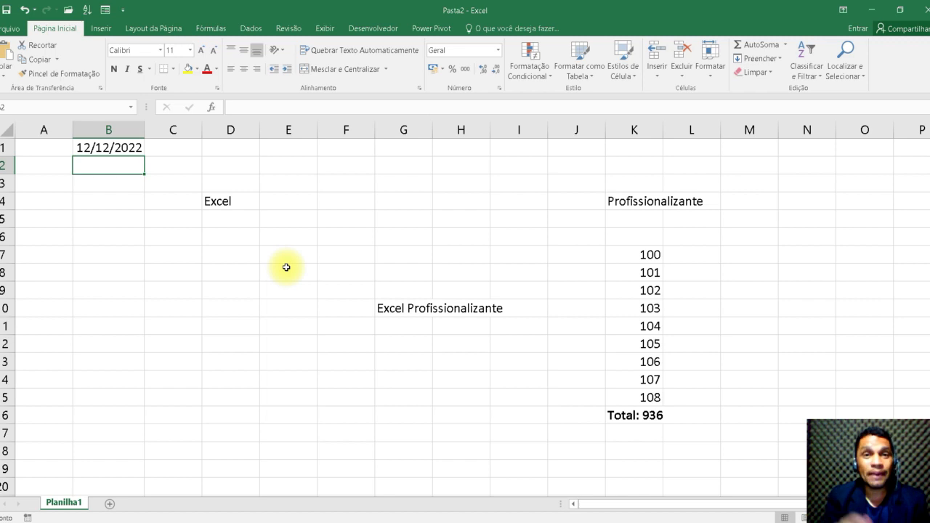
{"action": "type", "text": "=texto("}
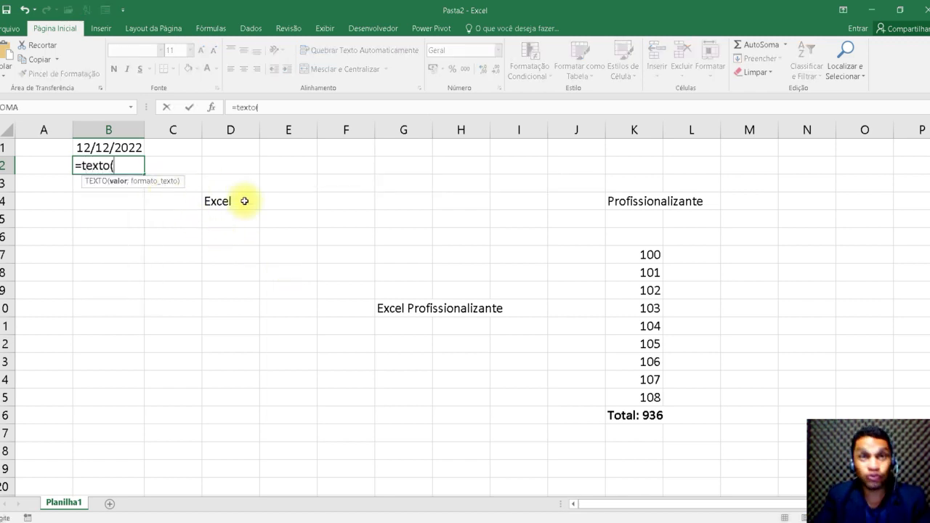
{"action": "left_click", "coordinate": [127, 155]}
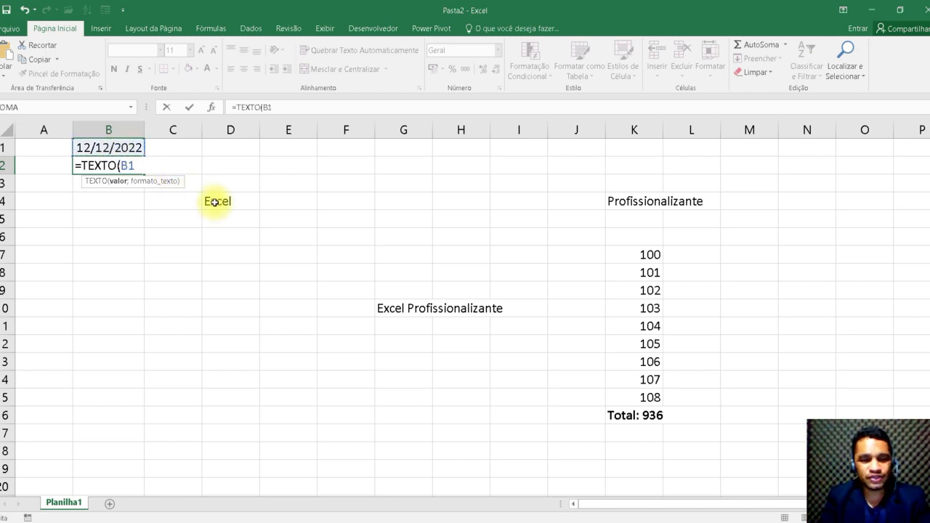
{"action": "type", "text": ";dd"}
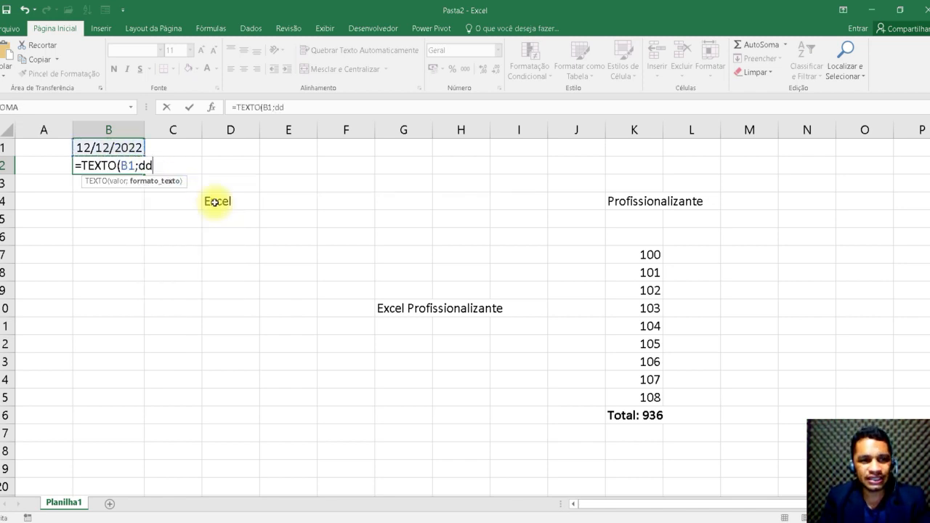
{"action": "left_click", "coordinate": [139, 166]}
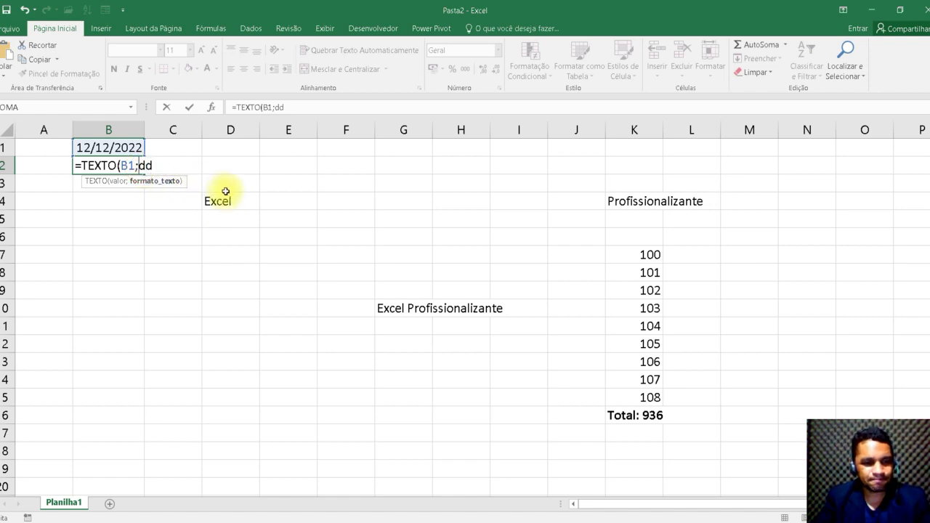
{"action": "type", "text": "\""}
{"action": "left_click", "coordinate": [180, 167]}
{"action": "type", "text": "\")"}
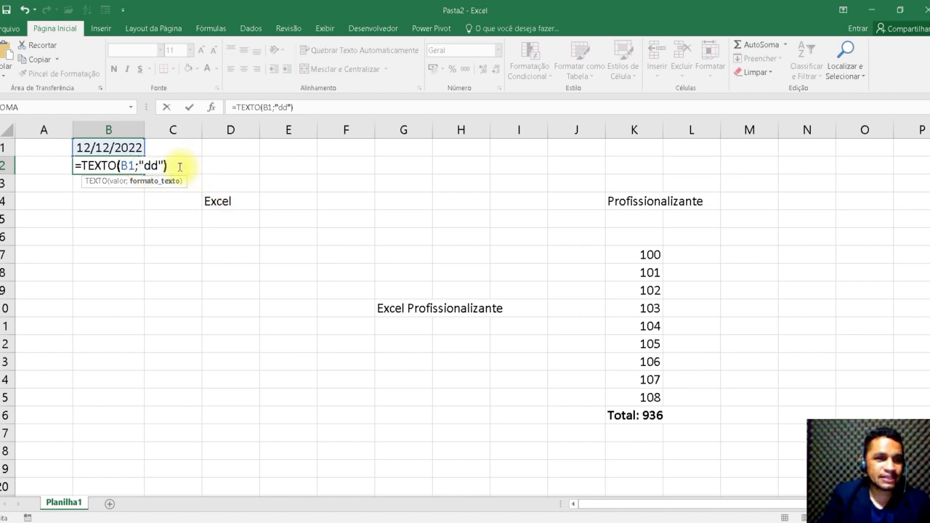
{"action": "key", "text": "Return"}
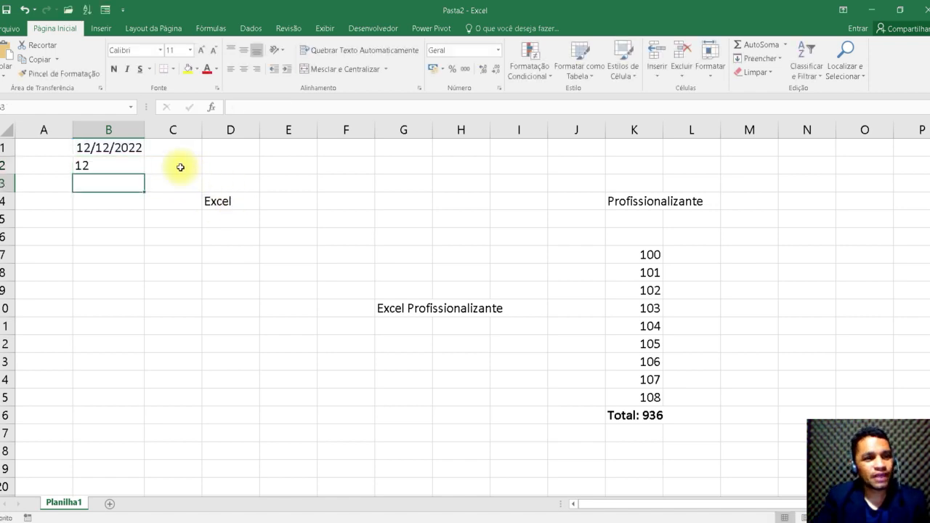
Change the TEXTO format in B2 to "ddd" for the abbreviated weekday name
{"action": "left_click", "coordinate": [119, 168]}
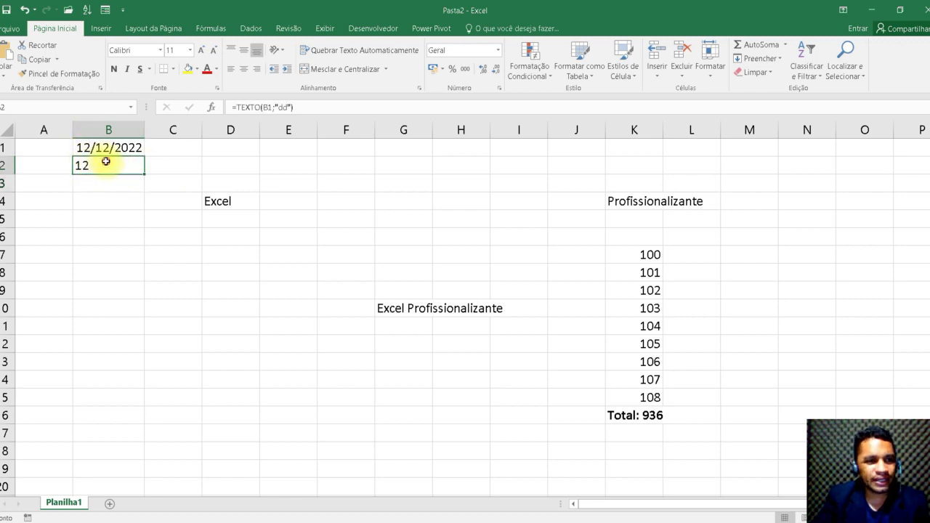
{"action": "double_click", "coordinate": [107, 165]}
{"action": "left_click", "coordinate": [158, 166]}
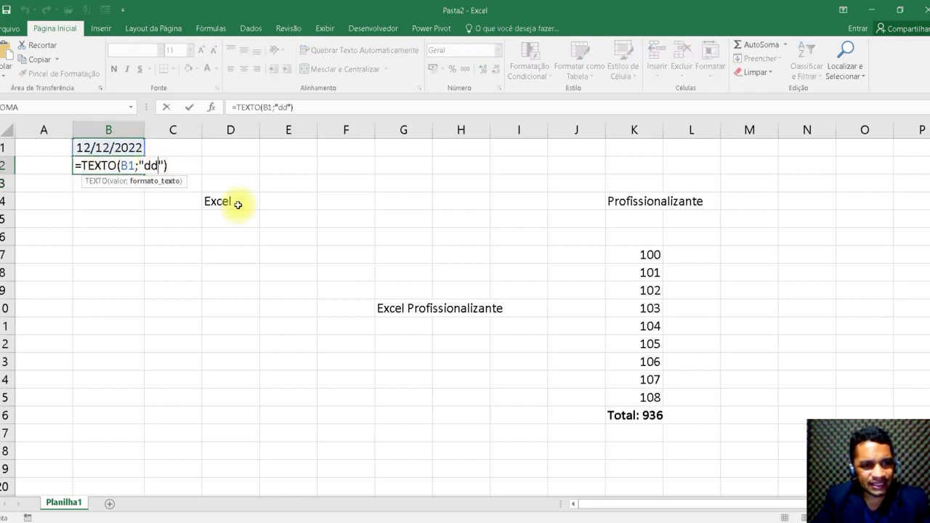
{"action": "type", "text": "d"}
{"action": "key", "text": "Return"}
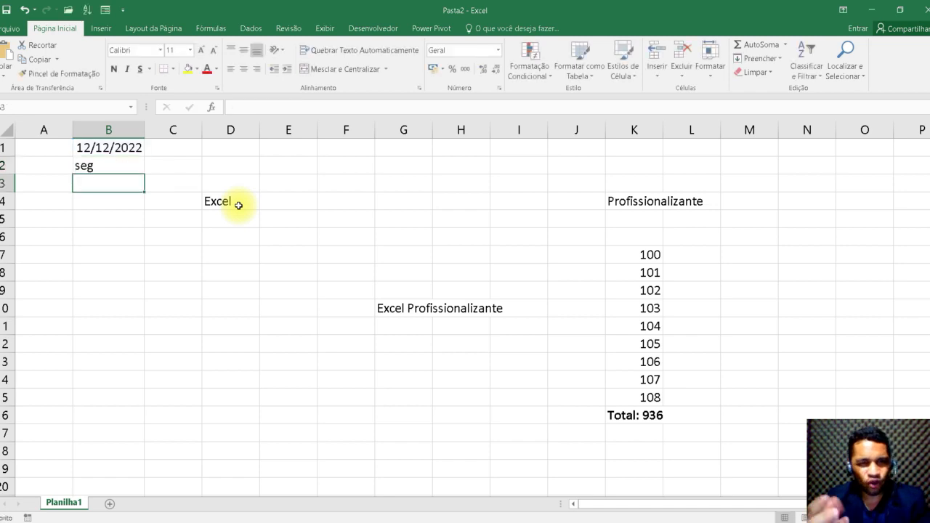
Change the TEXTO format in B2 to "dddd" for the full weekday name
{"action": "double_click", "coordinate": [106, 170]}
{"action": "left_click", "coordinate": [165, 165]}
{"action": "type", "text": "dddd\")"}
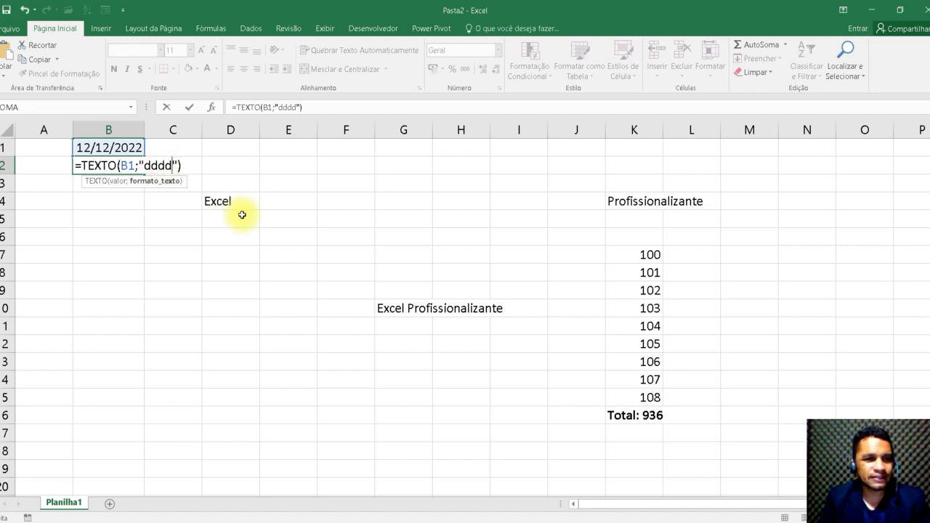
{"action": "key", "text": "Return"}
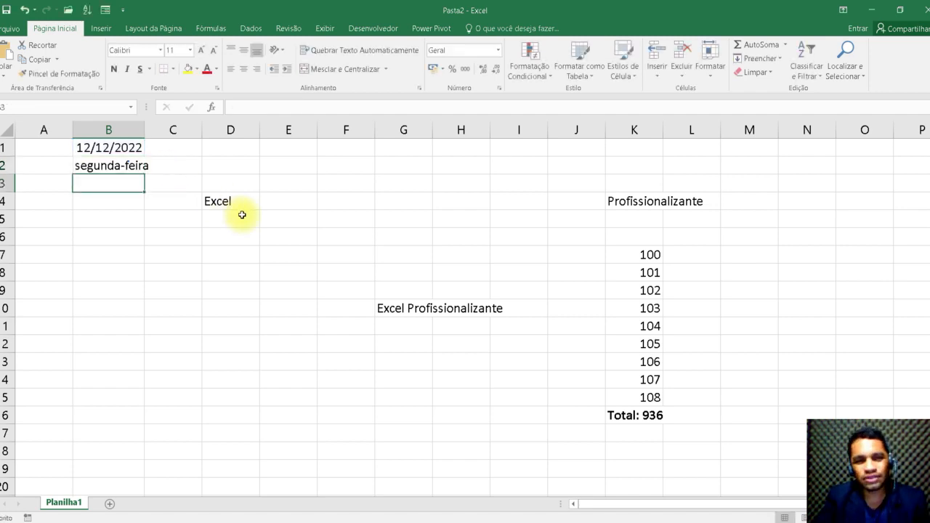
Replace the weekday format in B2's TEXTO formula with "mmm" for the abbreviated month name
{"action": "double_click", "coordinate": [119, 166]}
{"action": "left_click", "coordinate": [172, 166]}
{"action": "key", "text": "BackSpace"}
{"action": "key", "text": "BackSpace"}
{"action": "key", "text": "BackSpace"}
{"action": "key", "text": "BackSpace"}
{"action": "type", "text": "mmm"}
{"action": "key", "text": "Return"}
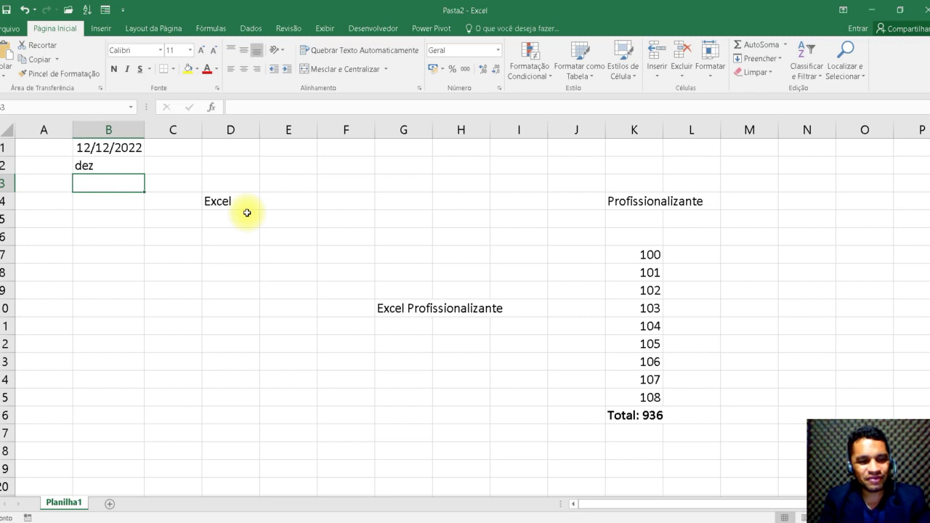
Change the TEXTO format in B2 to "mmmm" for the full month name
{"action": "key", "text": "Up"}
{"action": "key", "text": "F2"}
{"action": "key", "text": "Left"}
{"action": "key", "text": "Left"}
{"action": "type", "text": "d"}
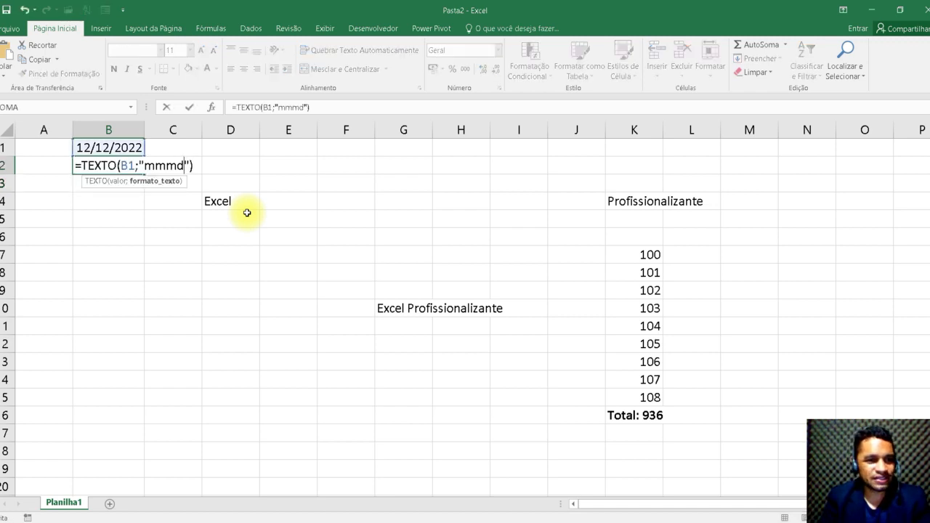
{"action": "key", "text": "Return"}
{"action": "key", "text": "Up"}
{"action": "key", "text": "F2"}
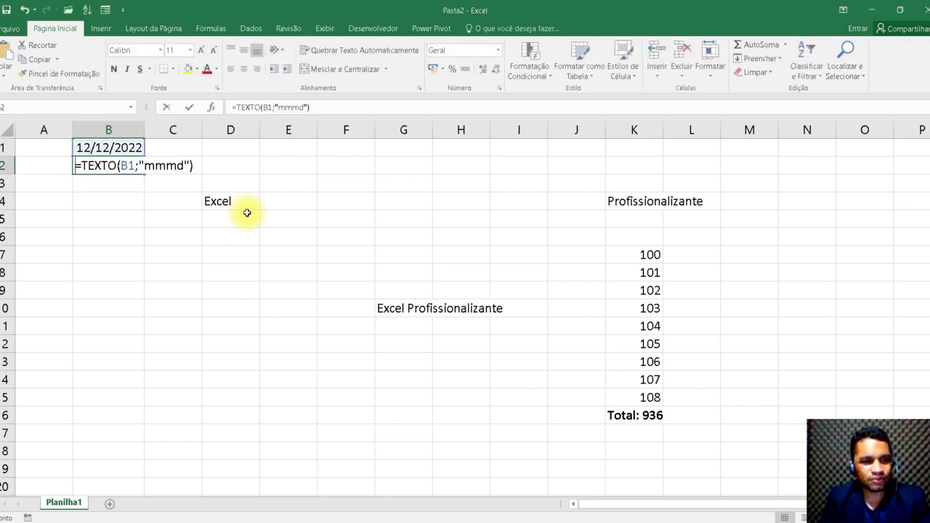
{"action": "key", "text": "Left"}
{"action": "key", "text": "Left"}
{"action": "key", "text": "BackSpace"}
{"action": "type", "text": "d"}
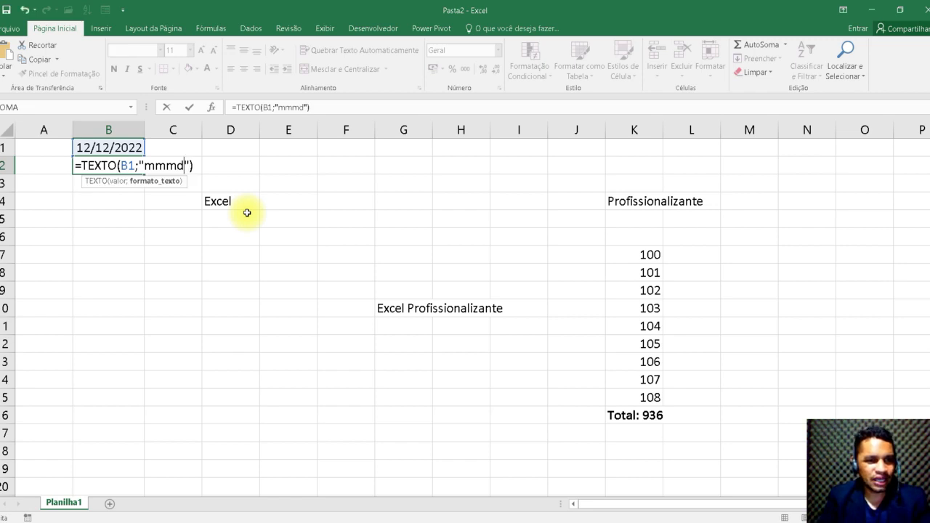
{"action": "key", "text": "BackSpace"}
{"action": "type", "text": "m"}
{"action": "key", "text": "Return"}
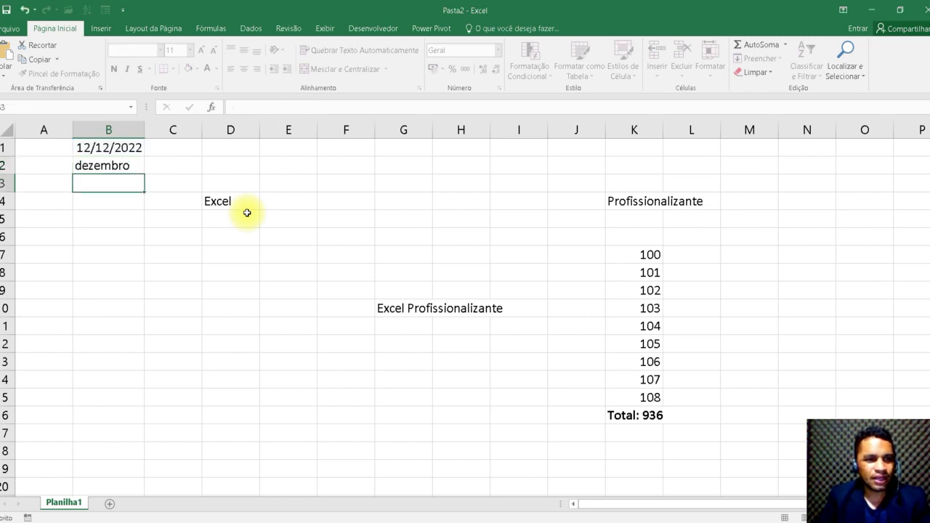
Replace the month format in B2's TEXTO formula with "aaaa" for the four-digit year
{"action": "key", "text": "Up"}
{"action": "key", "text": "F2"}
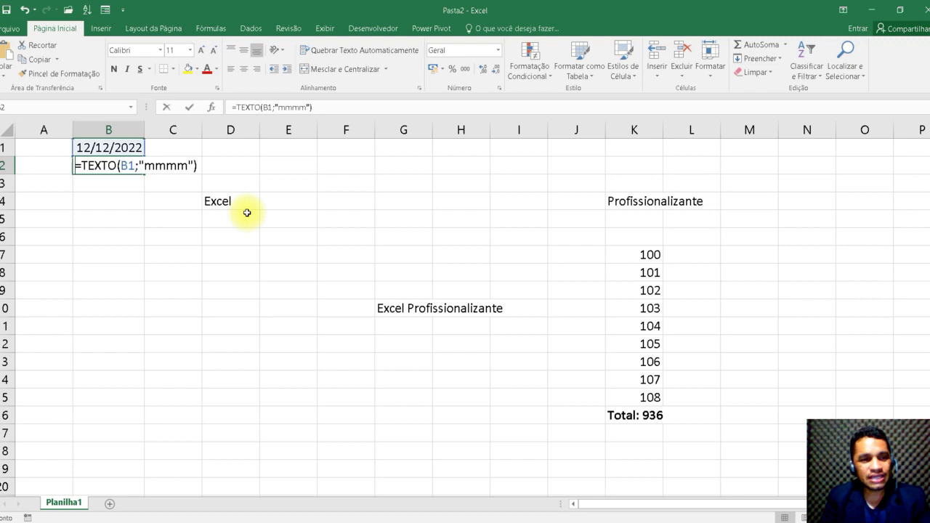
{"action": "key", "text": "Left"}
{"action": "key", "text": "Left"}
{"action": "key", "text": "BackSpace"}
{"action": "key", "text": "BackSpace"}
{"action": "key", "text": "BackSpace"}
{"action": "key", "text": "BackSpace"}
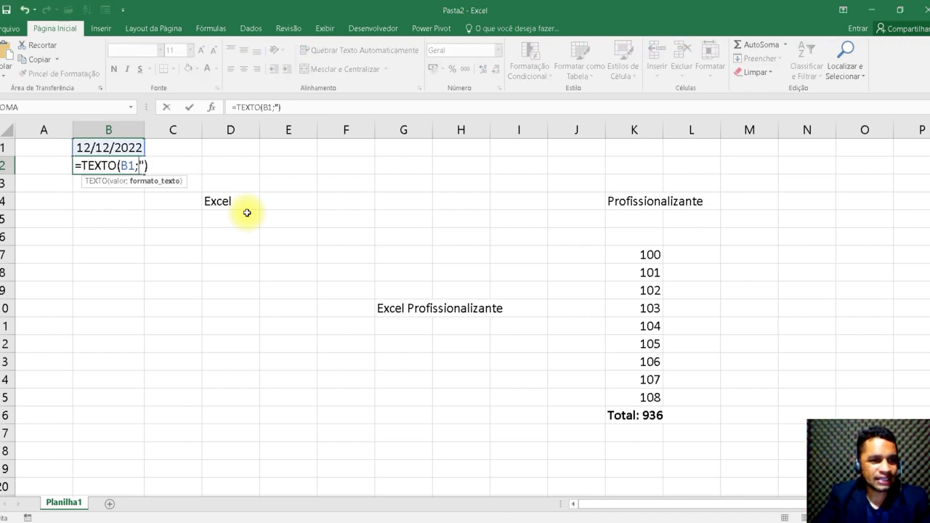
{"action": "type", "text": "aaaa"}
{"action": "key", "text": "Return"}
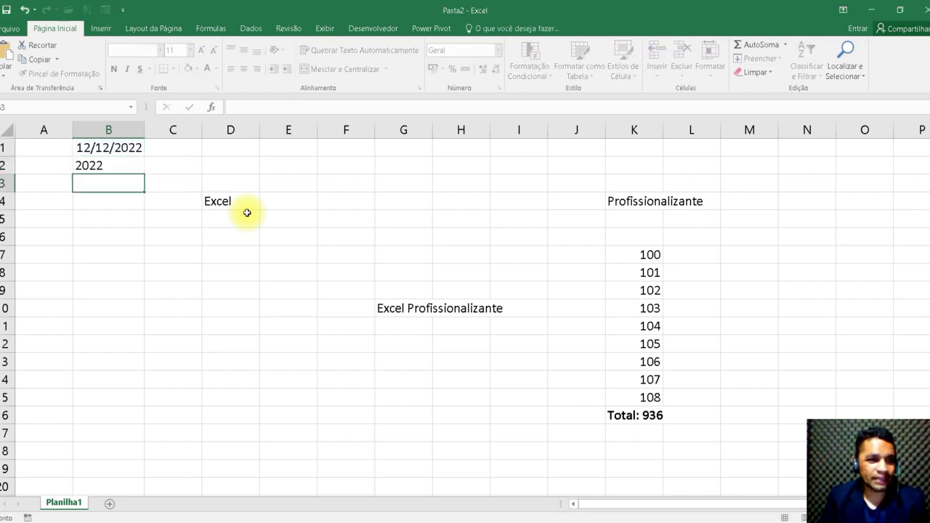
Inspect the TEXTO formula in B2 without changing it
{"action": "key", "text": "Up"}
{"action": "key", "text": "F2"}
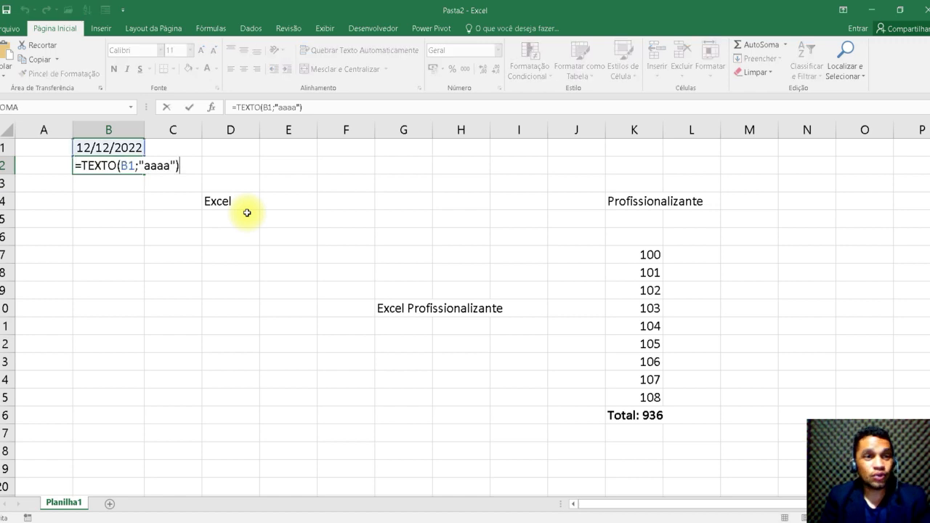
{"action": "key", "text": "Return"}
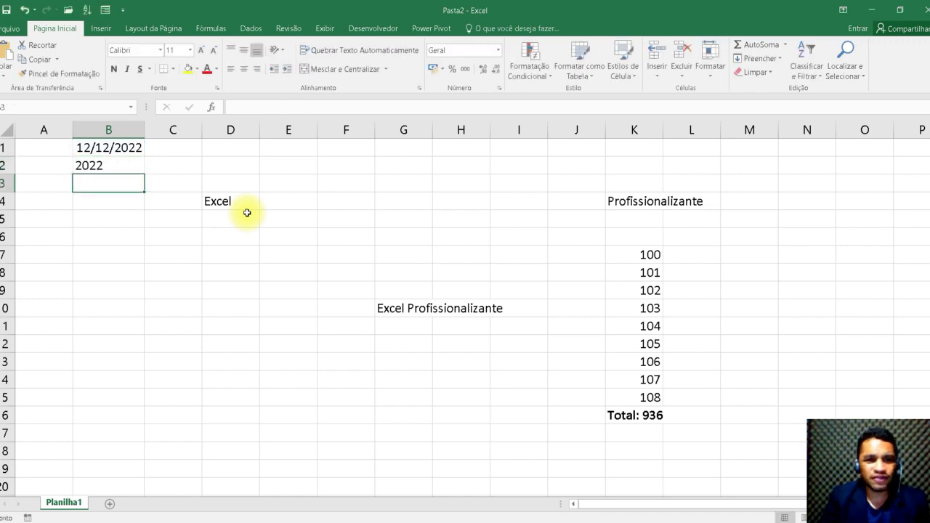
Start a formula in E1 joining the text "Fortaleza " with today's two-digit day: ="Fortaleza "&texto(hoje();"dd")
{"action": "left_click", "coordinate": [286, 146]}
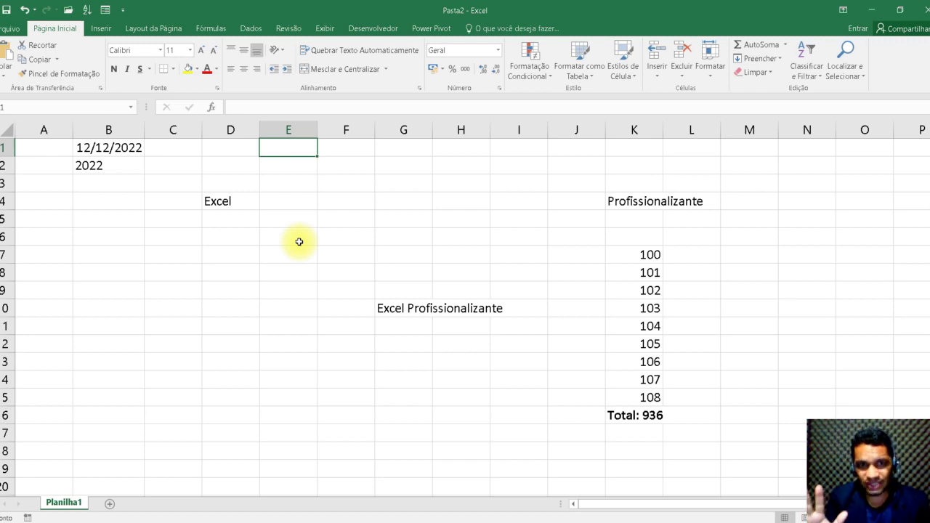
{"action": "type", "text": "="}
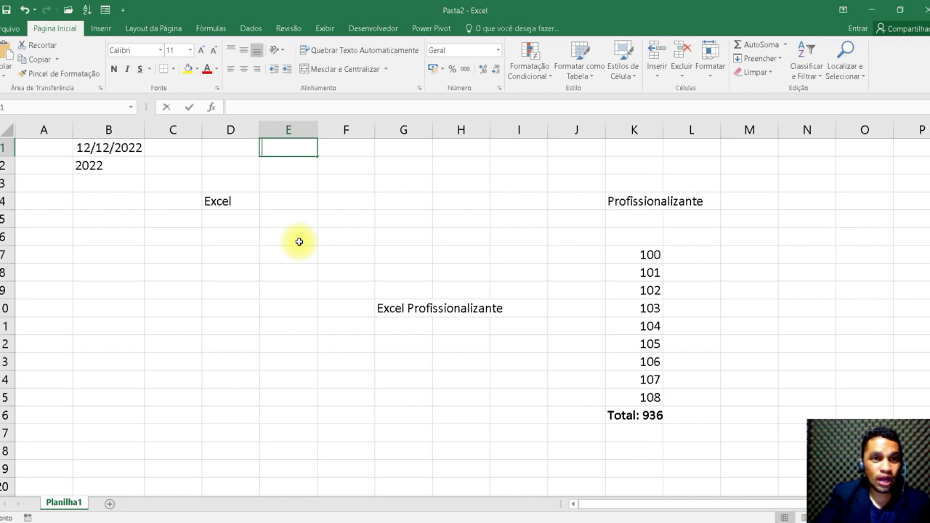
{"action": "type", "text": "\"F"}
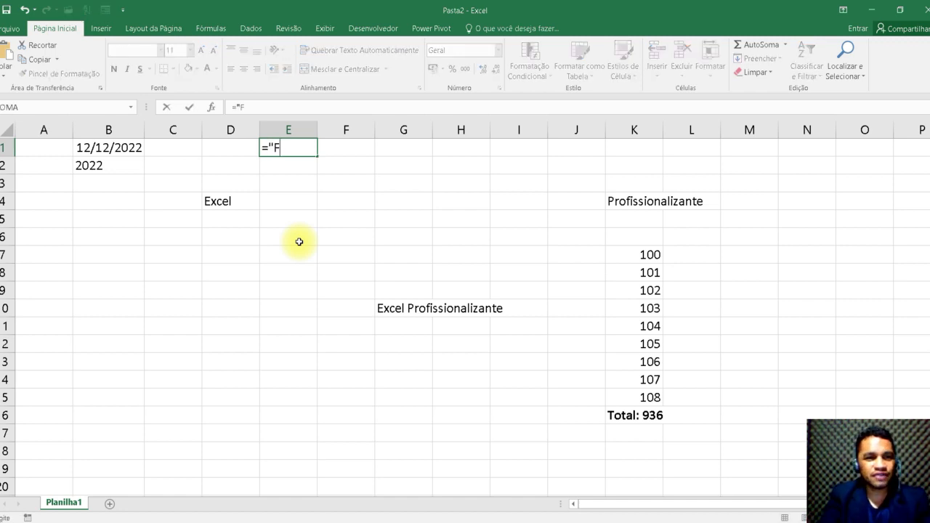
{"action": "type", "text": "ortaleza \""}
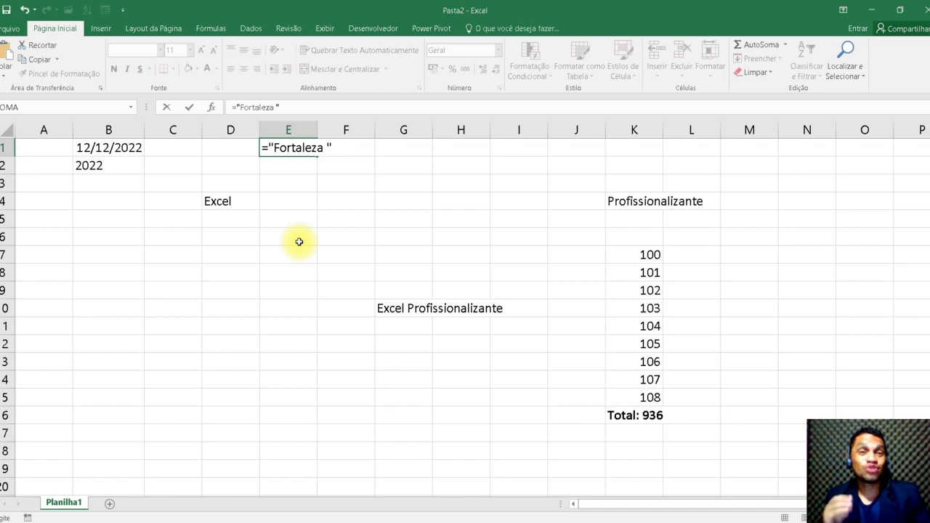
{"action": "type", "text": "&"}
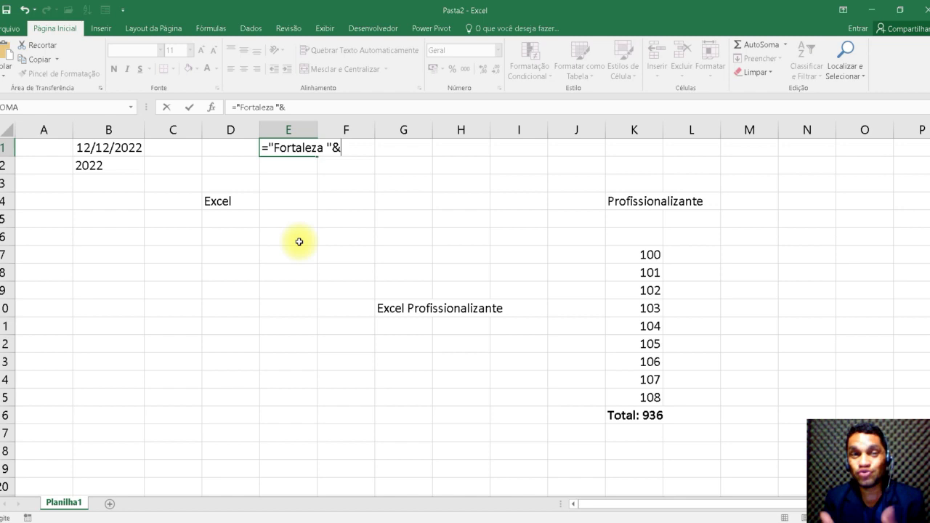
{"action": "type", "text": "texto("}
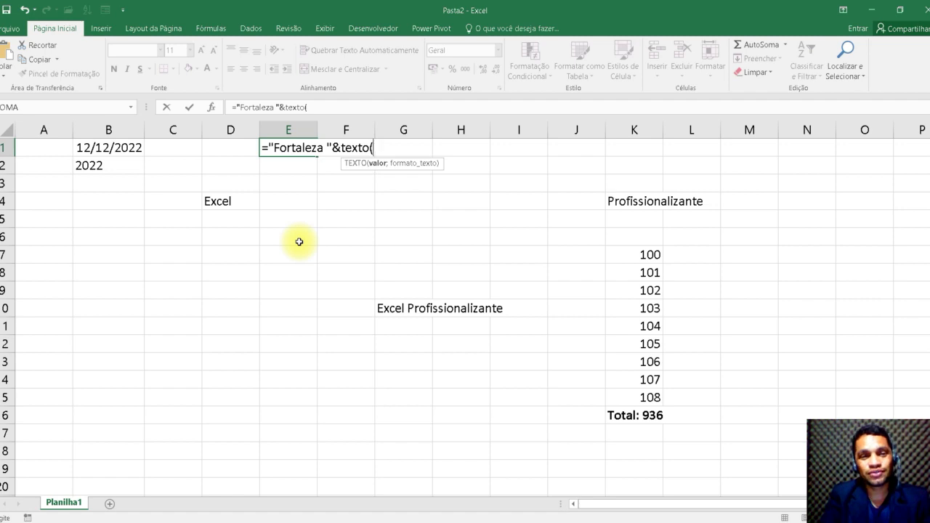
{"action": "type", "text": "hoje();"}
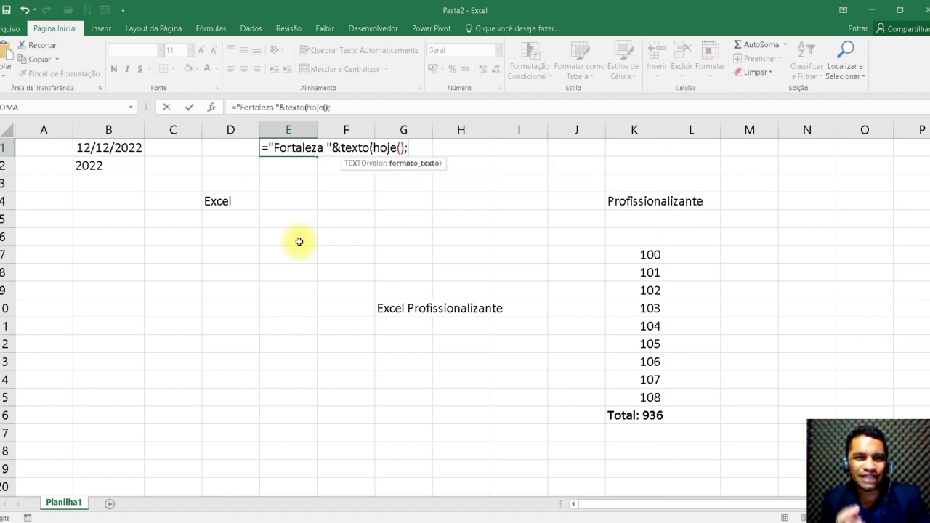
{"action": "type", "text": "\""}
{"action": "type", "text": "d"}
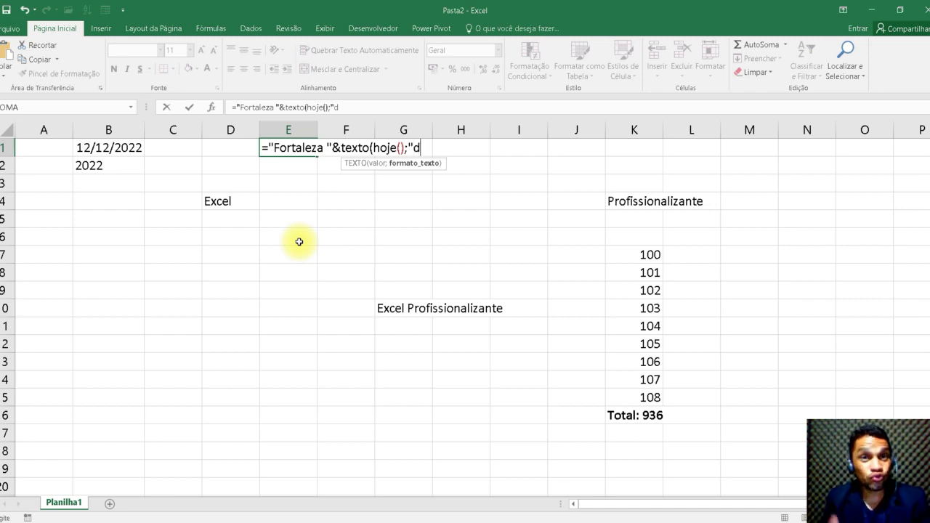
{"action": "type", "text": "d\")"}
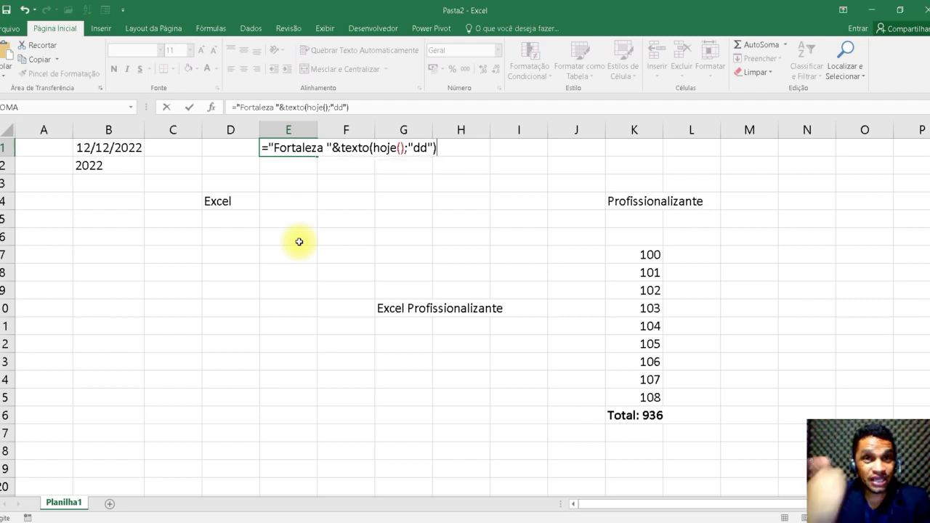
Extend the E1 formula with the text " de " and today's full month name, using & " de "&texto(hoje();"mmmm")
{"action": "type", "text": "&"}
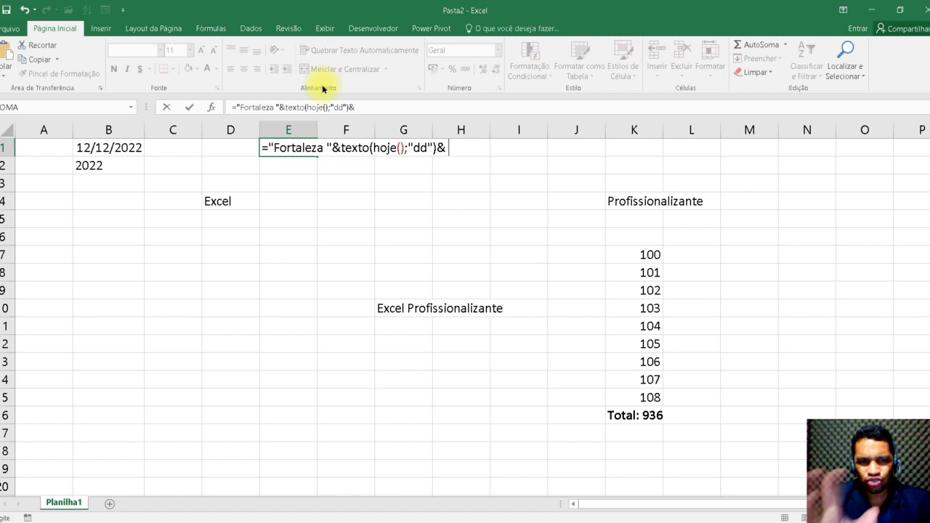
{"action": "type", "text": "\""}
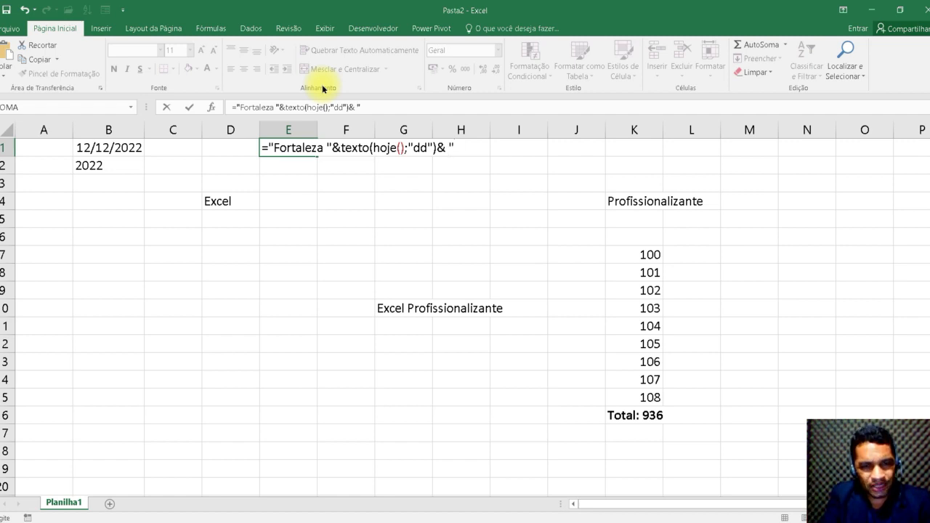
{"action": "type", "text": " de \""}
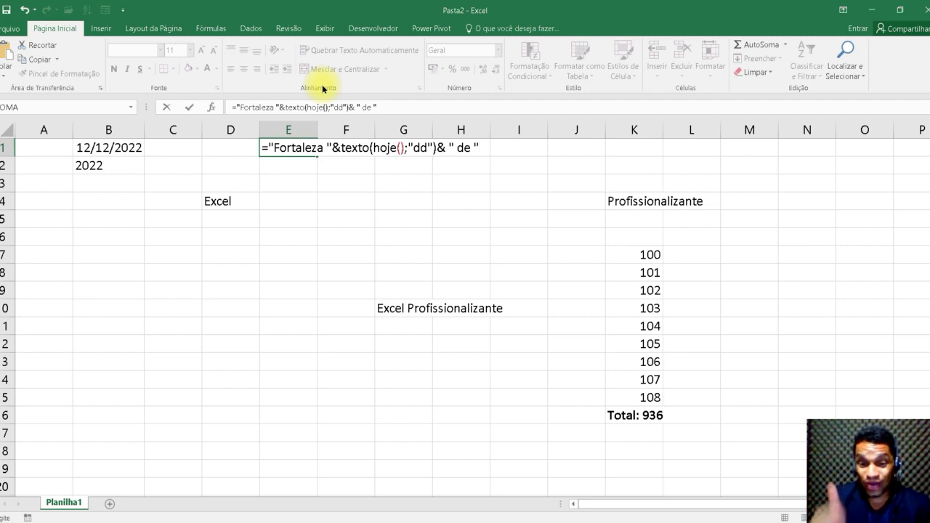
{"action": "type", "text": "&texto"}
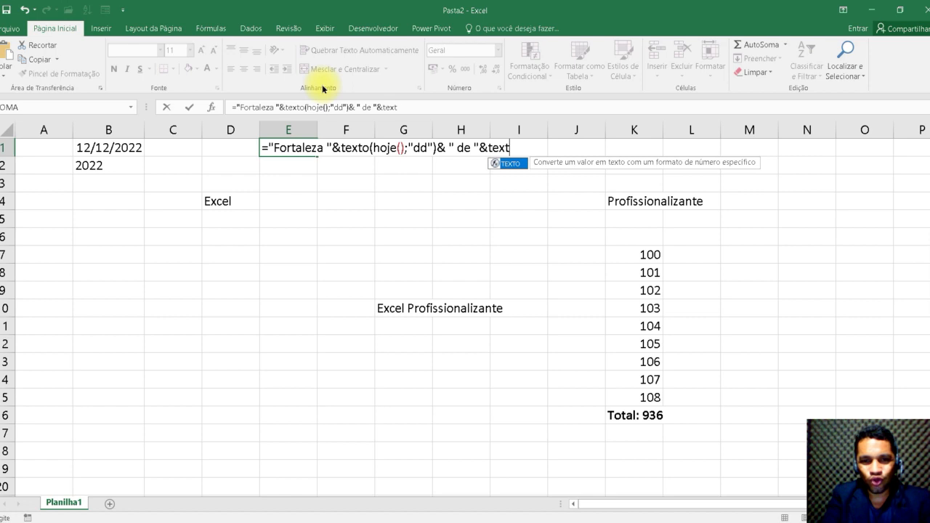
{"action": "type", "text": "(hoje()"}
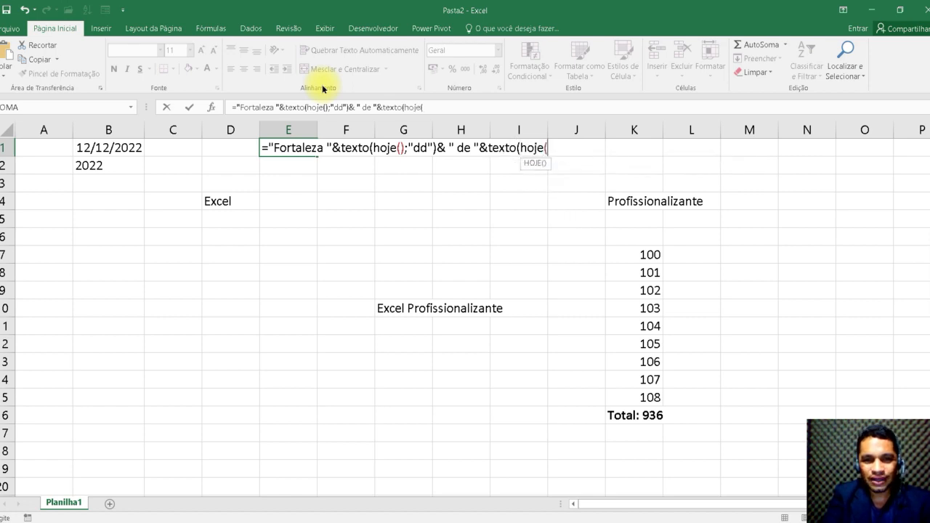
{"action": "type", "text": ";"}
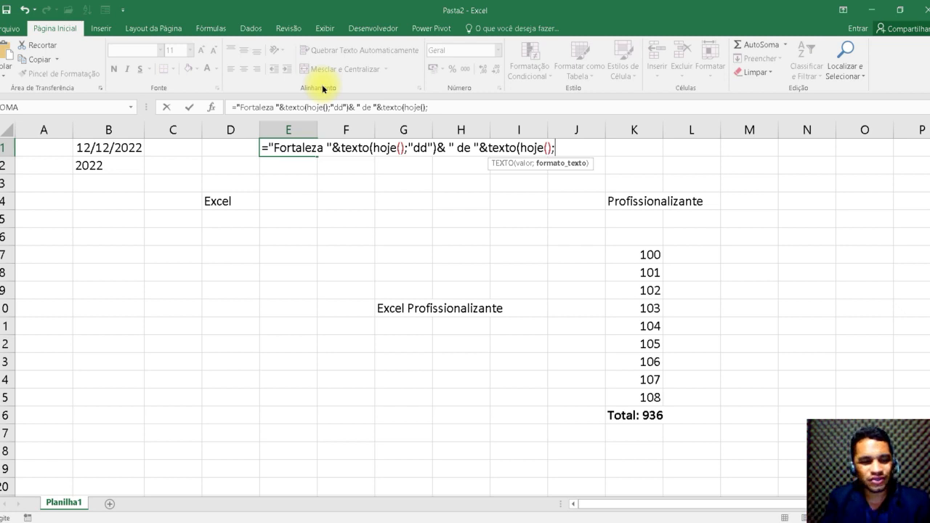
{"action": "type", "text": "\""}
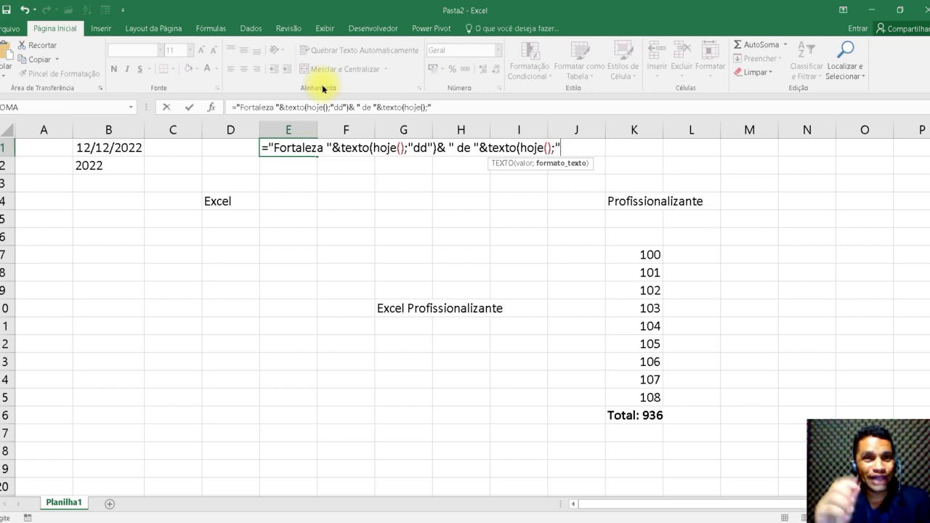
{"action": "type", "text": "mmmm\""}
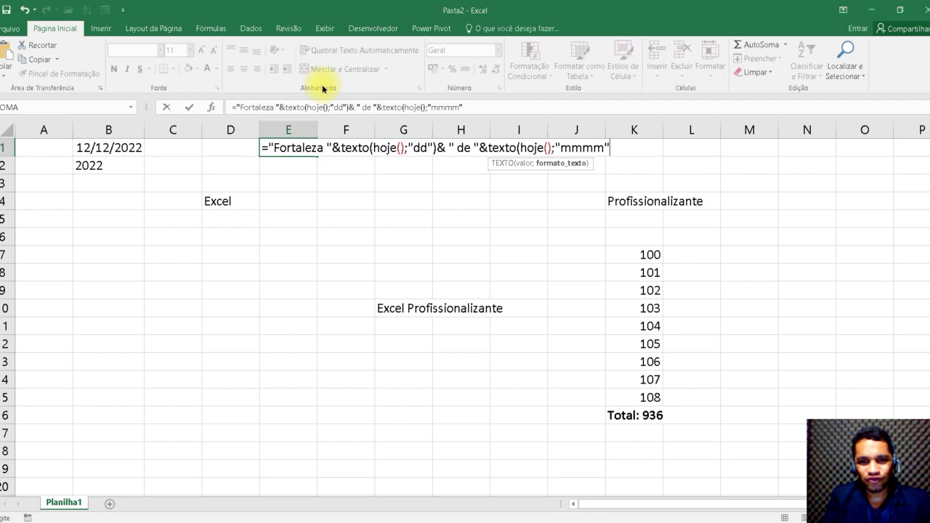
{"action": "type", "text": ")"}
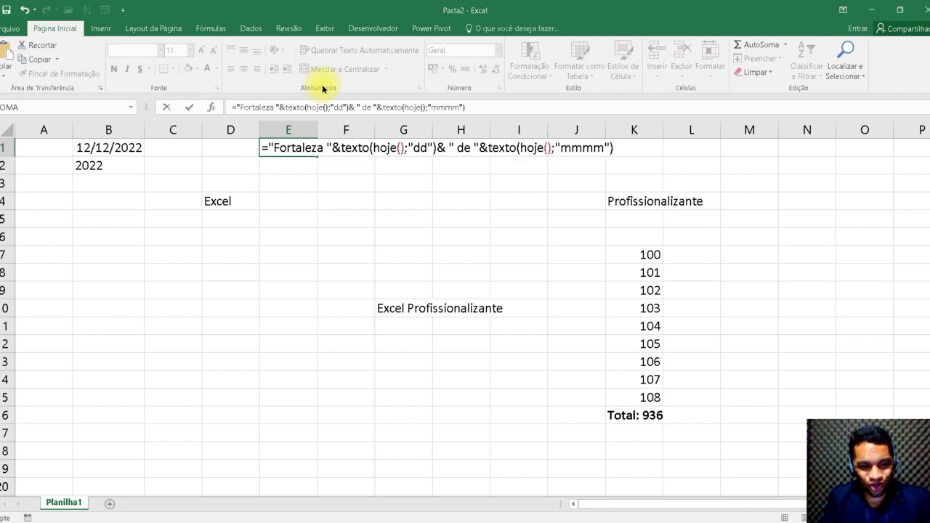
Complete the E1 formula with the text " de " and today's four-digit year, using & " de "&texto(hoje();"aaaa")
{"action": "type", "text": "&"}
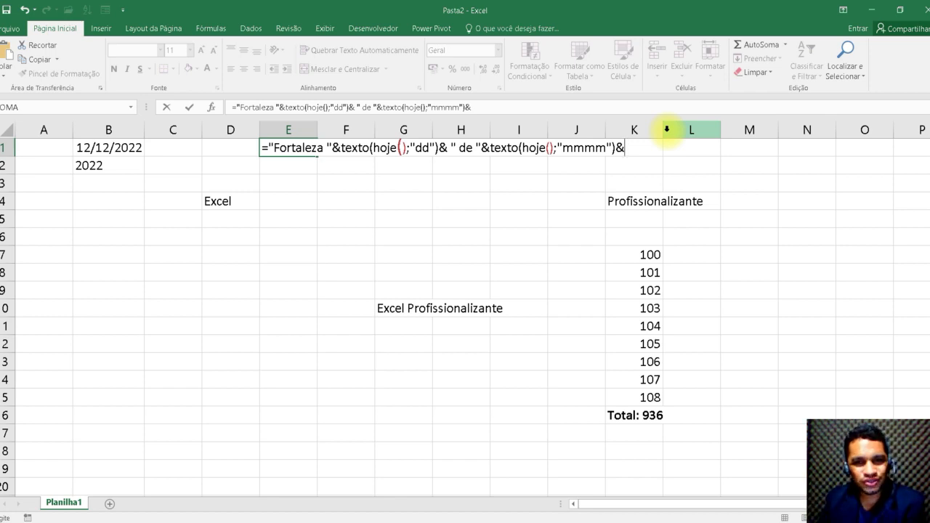
{"action": "type", "text": "\""}
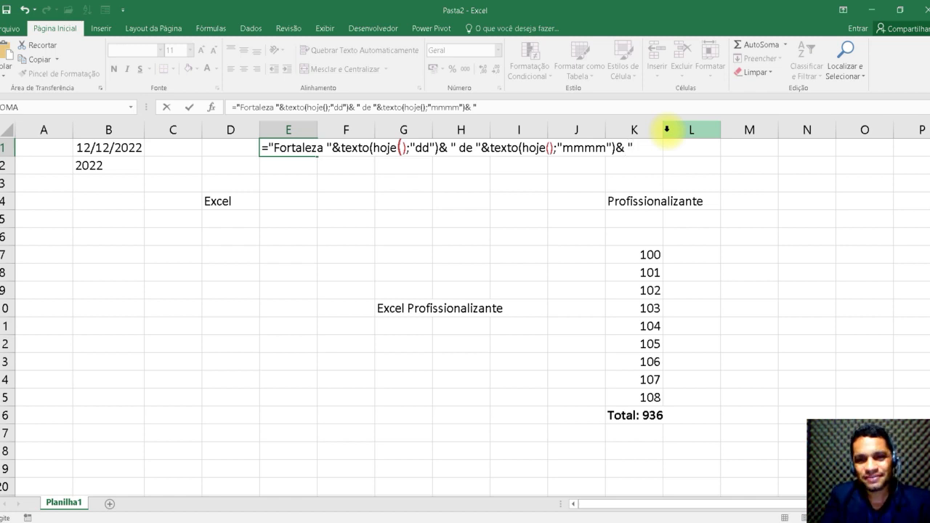
{"action": "type", "text": " de "}
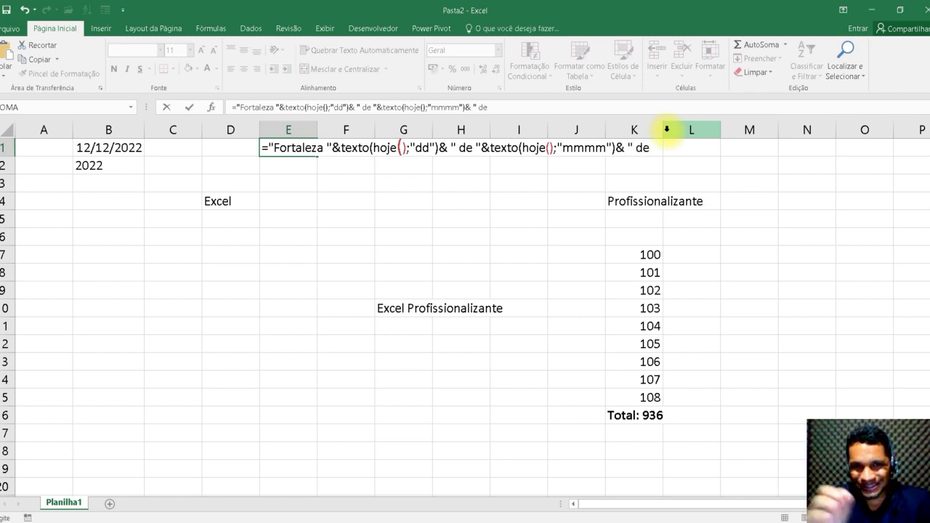
{"action": "type", "text": "\""}
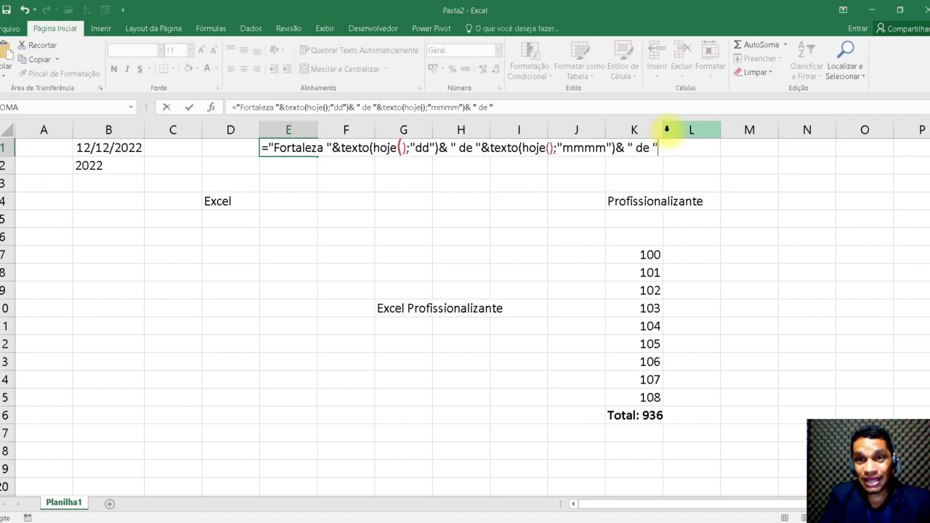
{"action": "type", "text": "&"}
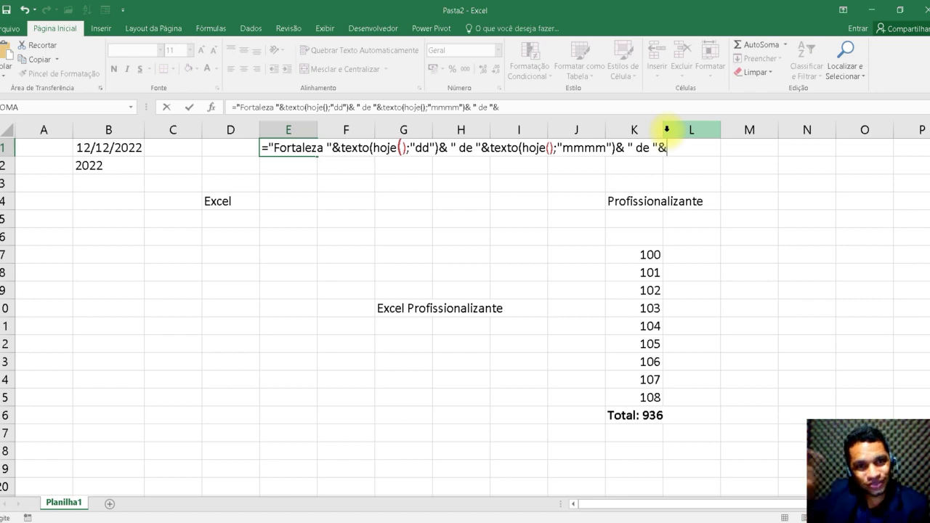
{"action": "type", "text": "texto(hoje"}
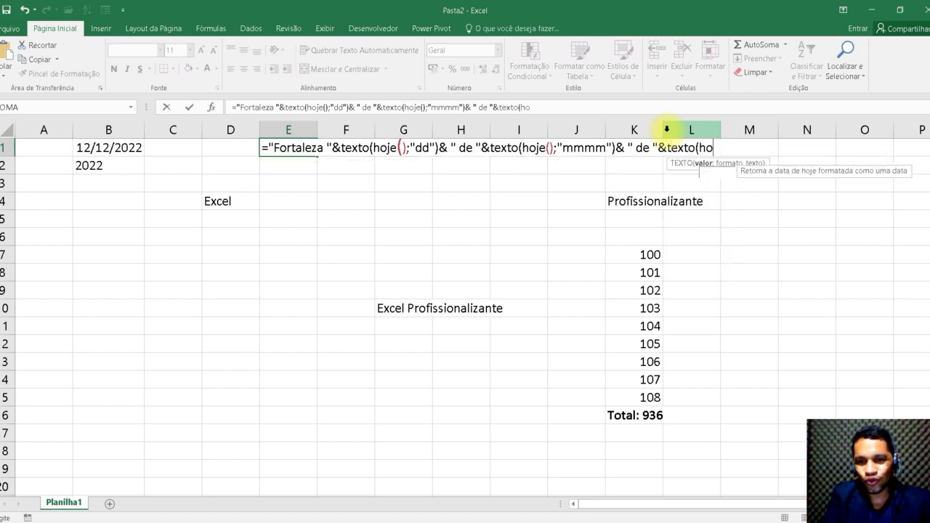
{"action": "type", "text": "()"}
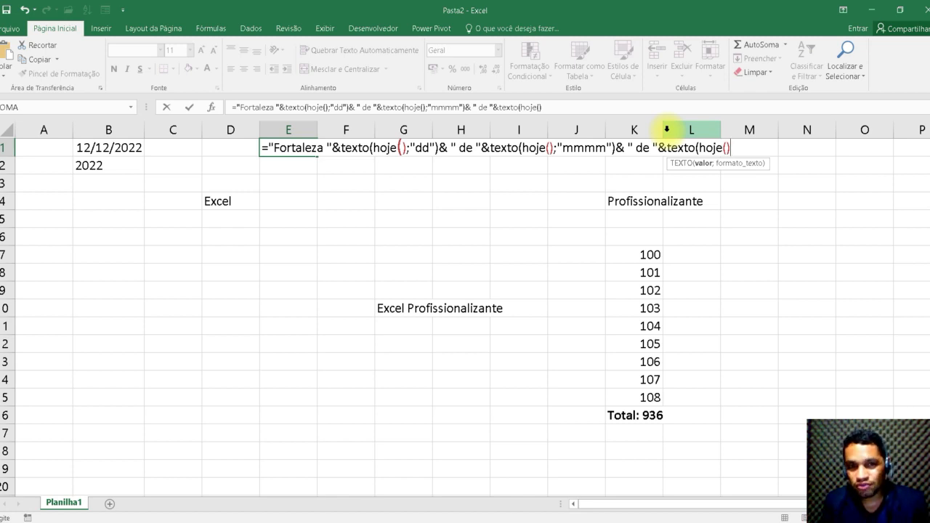
{"action": "type", "text": ";"}
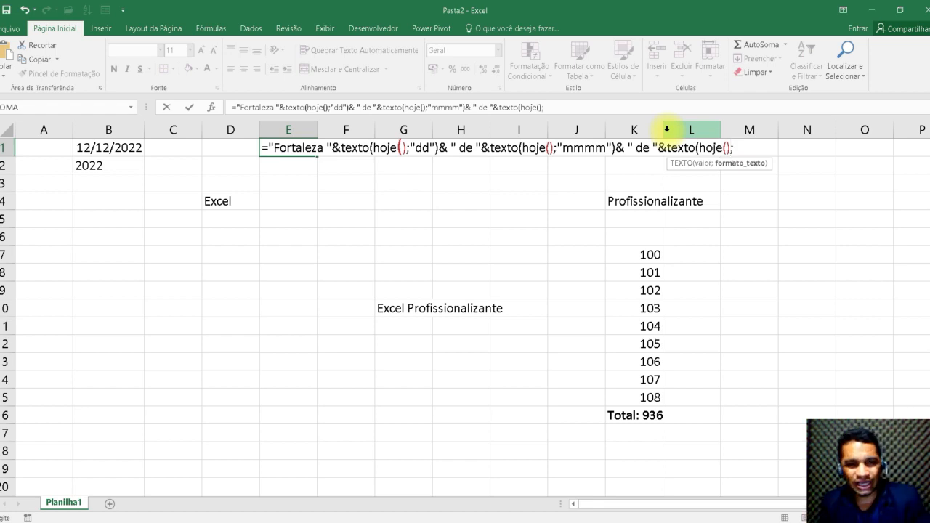
{"action": "type", "text": "\""}
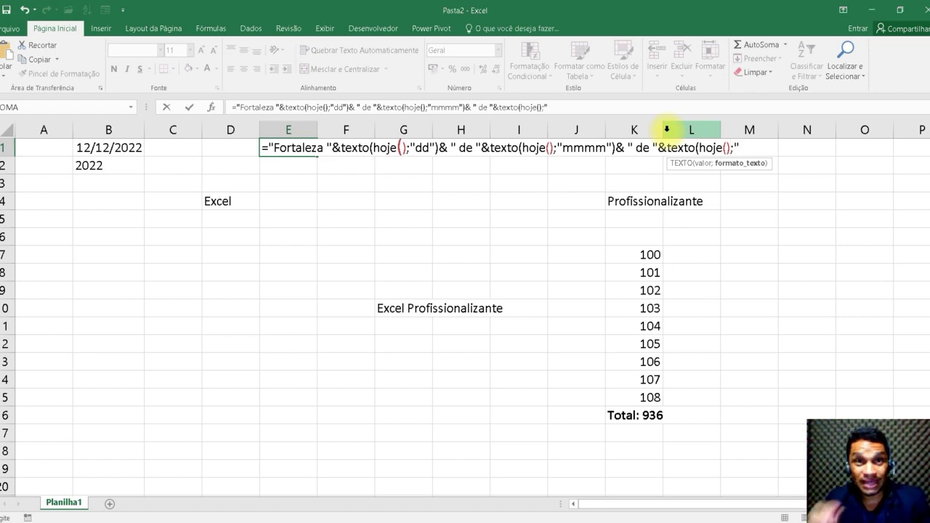
{"action": "type", "text": "aaaa\")"}
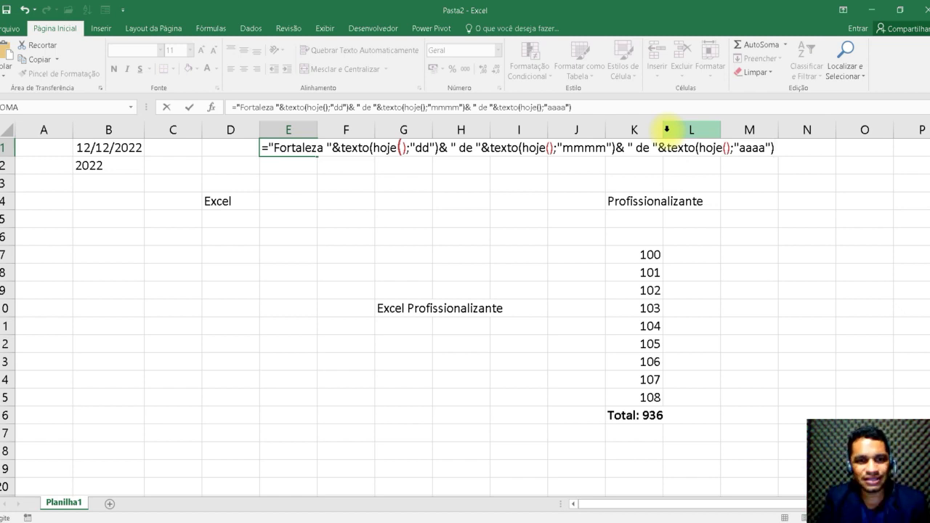
{"action": "key", "text": "Return"}
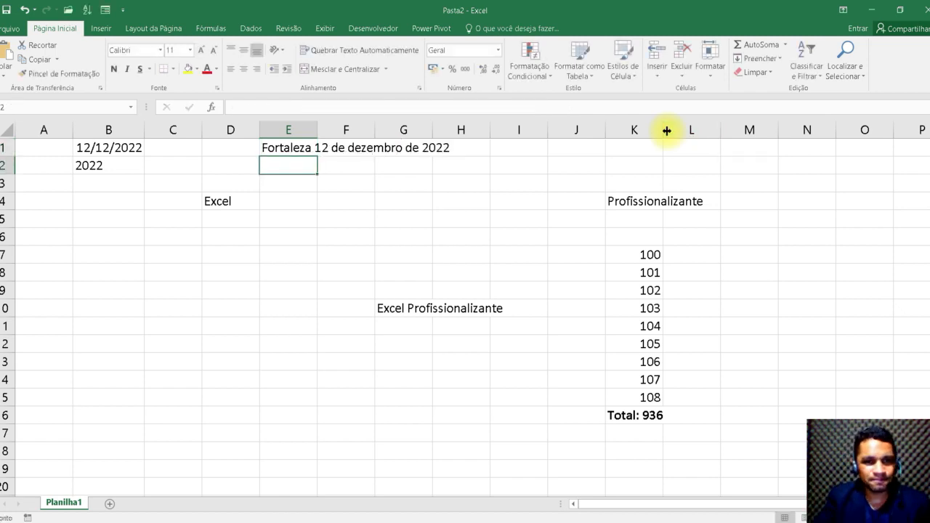
Review the complete date-joining formula in E1 without changing it
{"action": "left_click", "coordinate": [292, 195]}
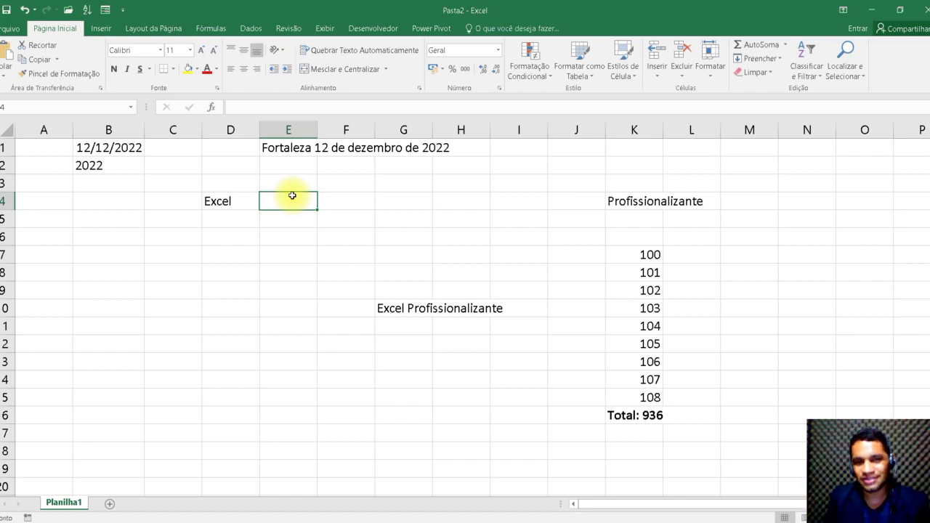
{"action": "double_click", "coordinate": [290, 149]}
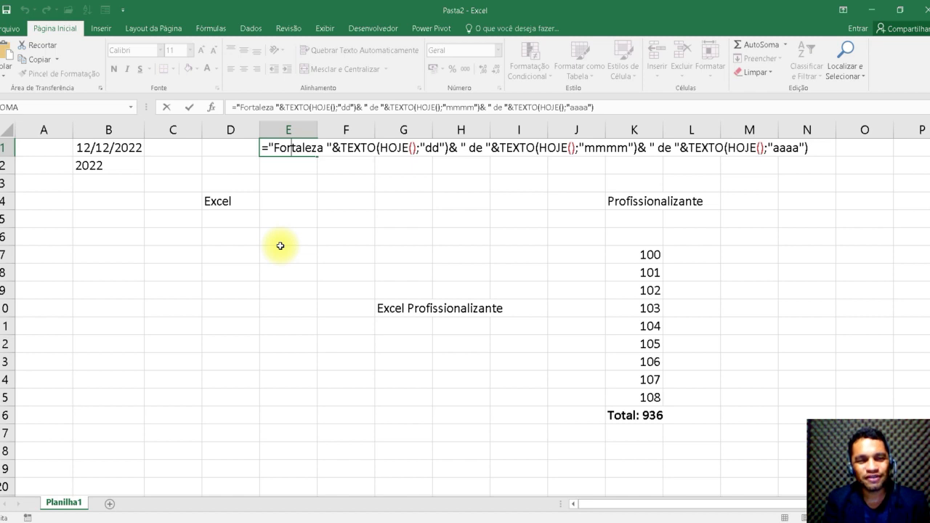
{"action": "key", "text": "Return"}
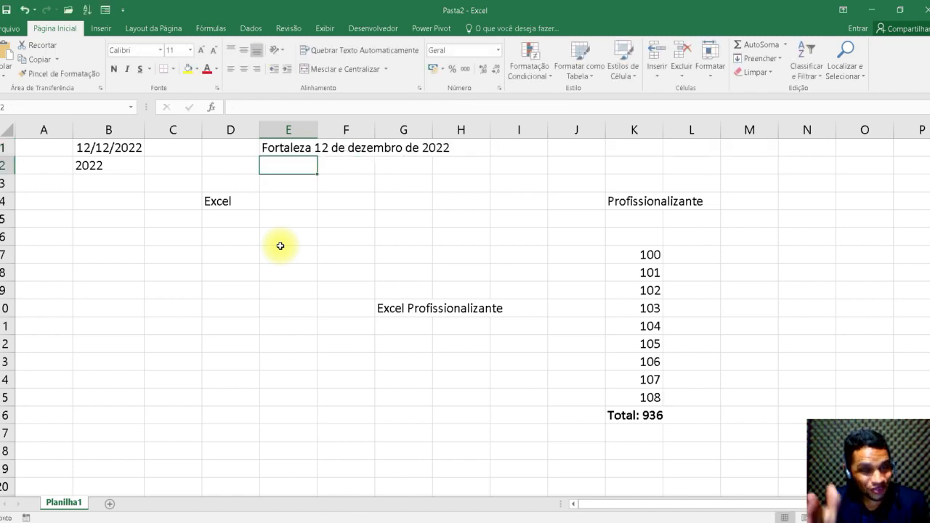